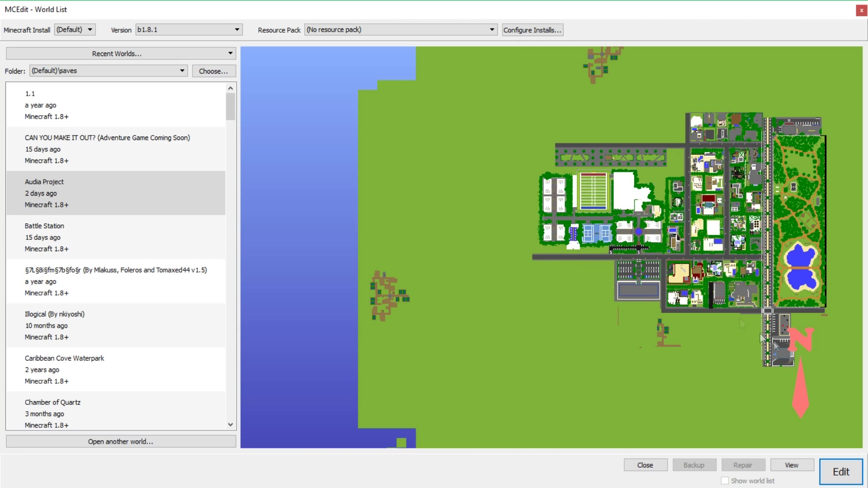
# Open the Audia Project world for editing
pyautogui.click(848, 479)
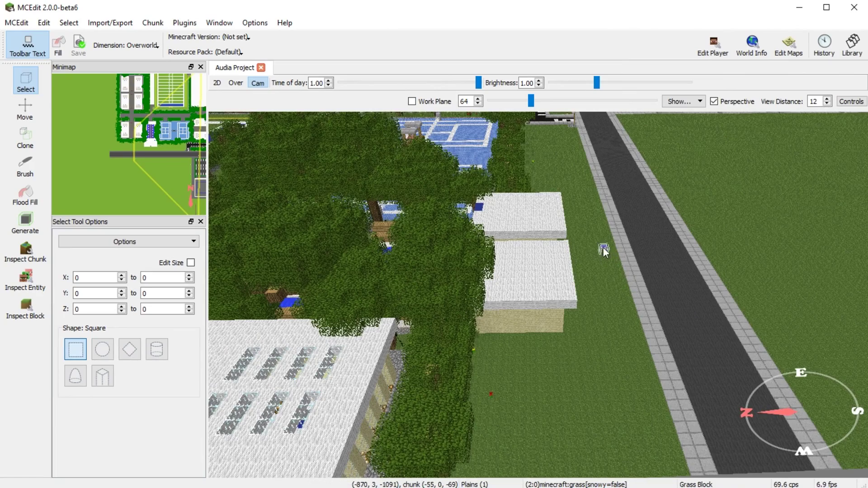
# Fly over the city from the sports courts and roadside buildings to the palm-lined plaza and inspect the layout
pyautogui.moveTo(603, 248); pyautogui.dragTo(574, 383, button='right')
pyautogui.press('s')
pyautogui.press('a')
pyautogui.press('s')
pyautogui.moveTo(473, 309); pyautogui.dragTo(676, 285, button='right')
pyautogui.press('w')
pyautogui.press('w')
pyautogui.press('s')
pyautogui.press('s')
pyautogui.press('w')
pyautogui.press('d')
pyautogui.press('s')
pyautogui.press('w')
pyautogui.moveTo(545, 276); pyautogui.dragTo(802, 353, button='right')
pyautogui.press('w')
pyautogui.press('w')
pyautogui.press('w')
pyautogui.press('s')
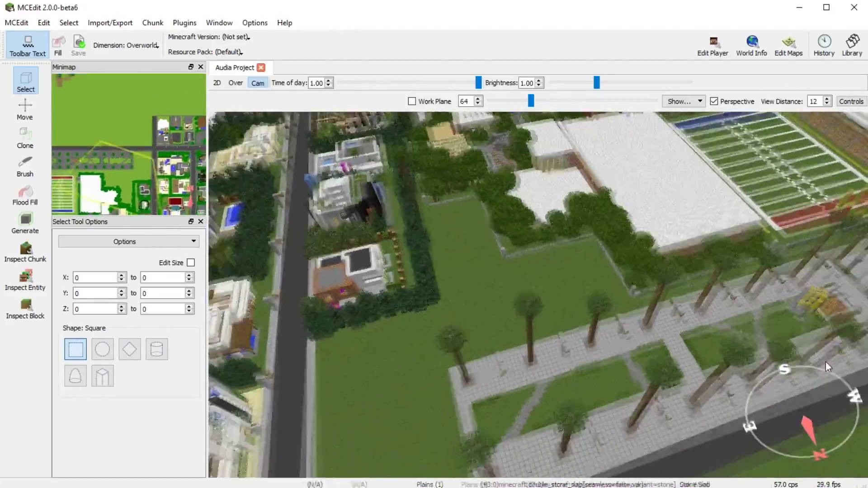
# Examine the roadside lawn and sidewalk beside the modern pink-and-black house
pyautogui.moveTo(825, 362); pyautogui.dragTo(226, 248, button='right')
pyautogui.press('w')
pyautogui.press('w')
pyautogui.press('w')
pyautogui.press('s')
pyautogui.press('w')
pyautogui.moveTo(439, 352); pyautogui.dragTo(260, 363, button='right')
pyautogui.press('d')
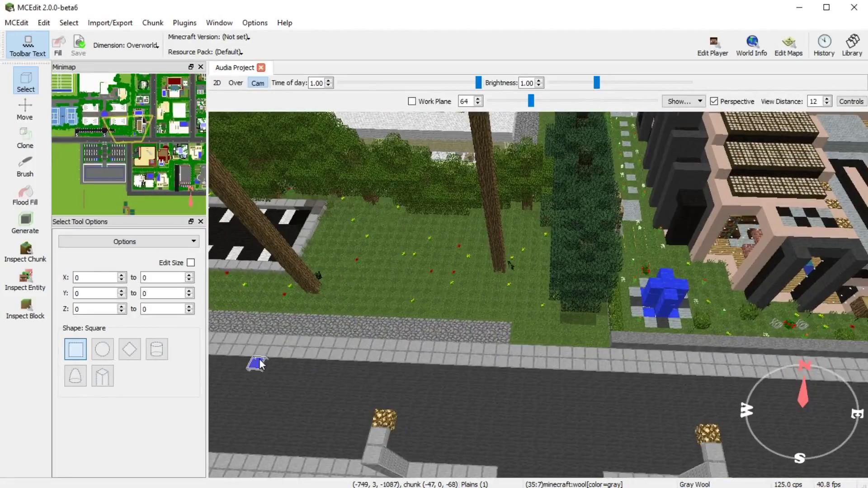
pyautogui.press('a')
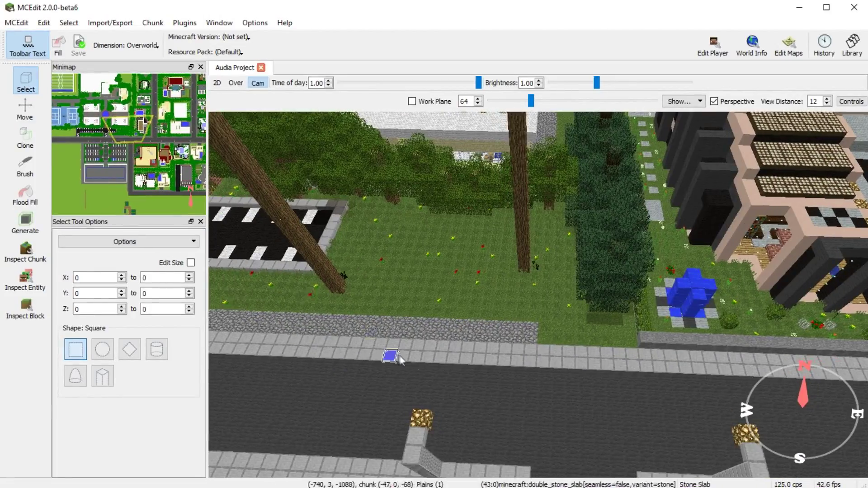
pyautogui.press('a')
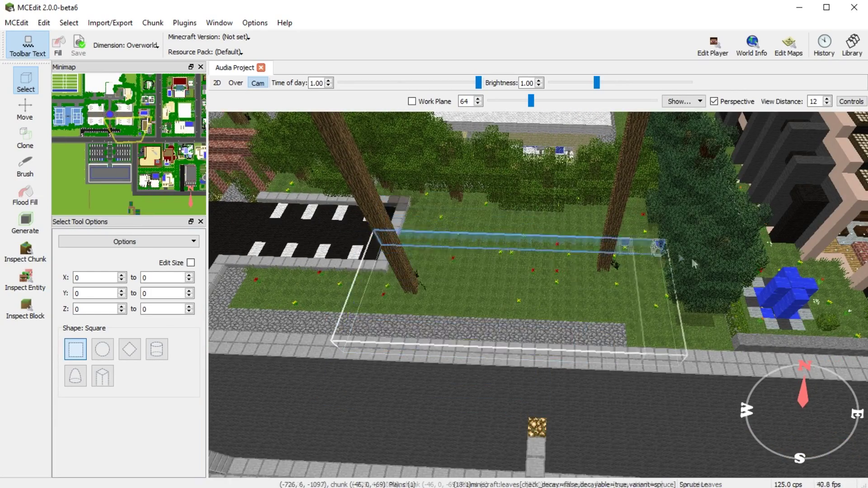
# Try box selections across the front lawn of the pink-and-black house and along its sidewalk toward the intersection
pyautogui.press('d')
pyautogui.moveTo(795, 428); pyautogui.dragTo(569, 154)
pyautogui.press('s')
pyautogui.press('d')
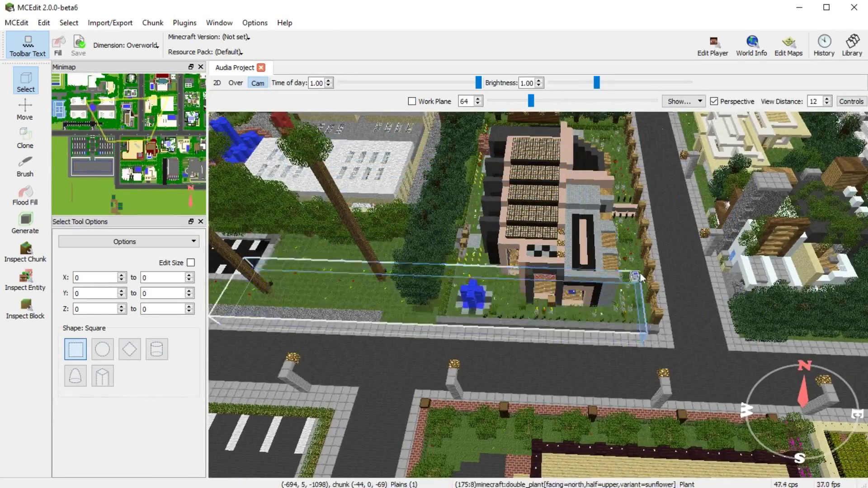
pyautogui.moveTo(655, 268); pyautogui.dragTo(557, 252)
pyautogui.press('d')
pyautogui.press('d')
pyautogui.press('w')
pyautogui.press('a')
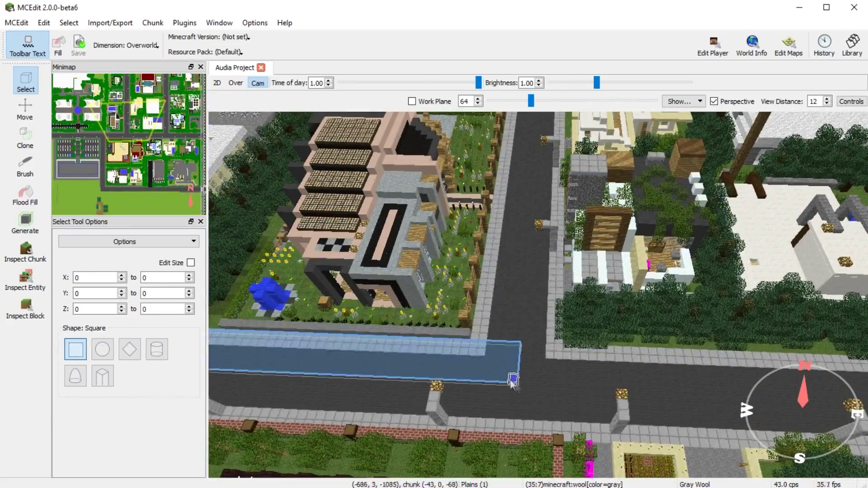
# Box-select the side road at the intersection from X -689 to -681, Y 3 to 4, Z -1100 to -1083
pyautogui.press('w')
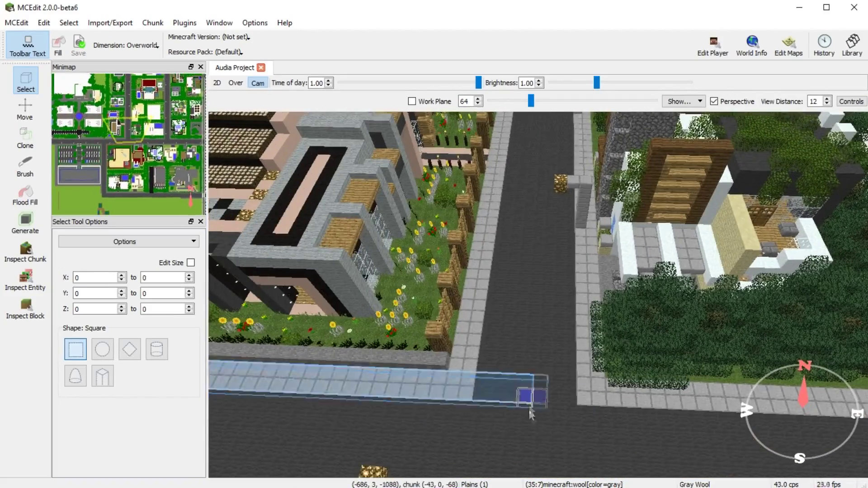
pyautogui.moveTo(531, 414); pyautogui.dragTo(533, 413)
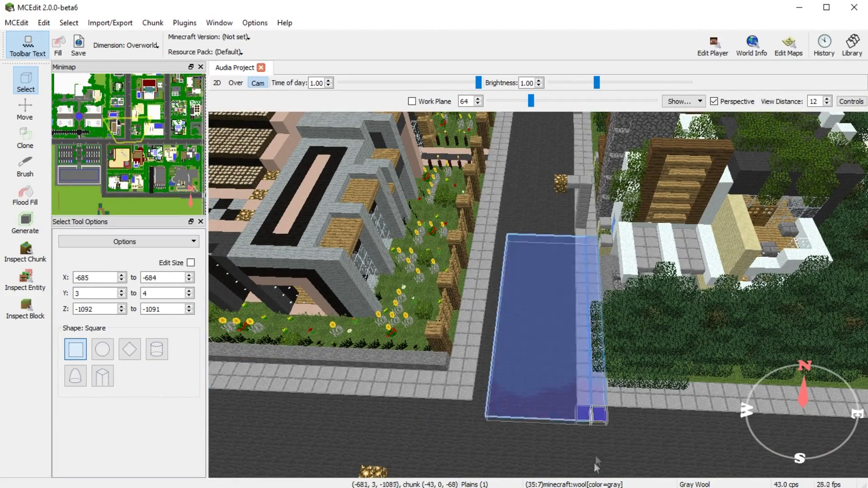
pyautogui.moveTo(597, 463); pyautogui.dragTo(568, 468)
pyautogui.click(570, 358)
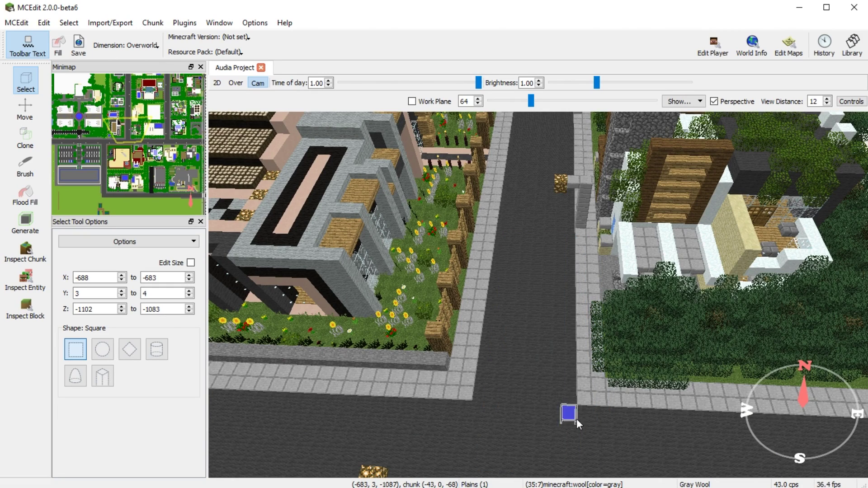
pyautogui.moveTo(531, 171); pyautogui.dragTo(500, 257)
pyautogui.press('w')
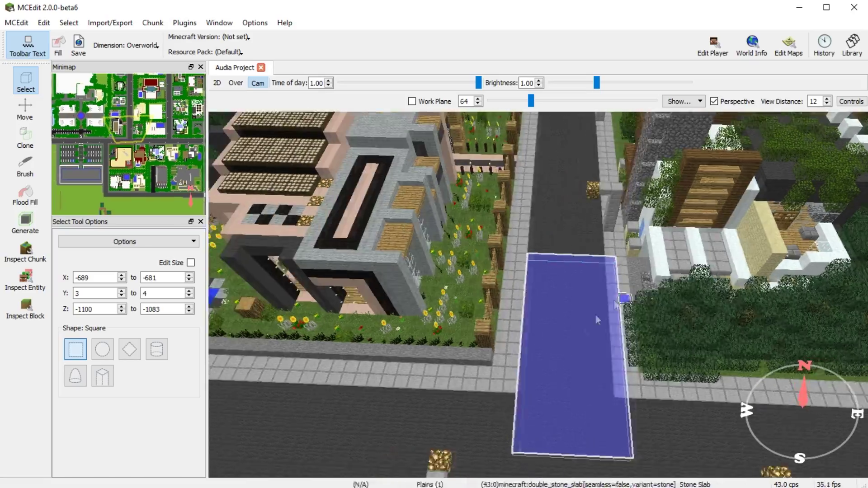
# Select the single road block at X -693, Y 3, Z -1084, bring up the Move tool for it, and return to the Select tool
pyautogui.moveTo(448, 441); pyautogui.dragTo(745, 440, button='right')
pyautogui.press('a')
pyautogui.press('s')
pyautogui.press('w')
pyautogui.click(551, 337)
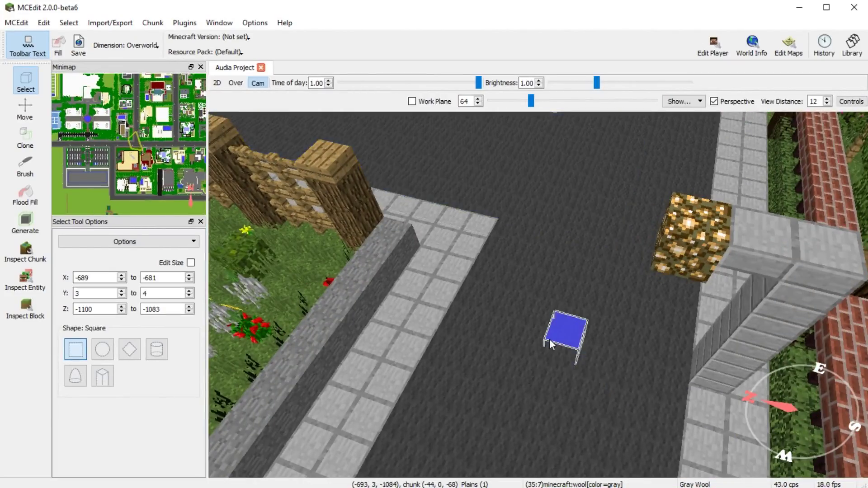
pyautogui.press('s')
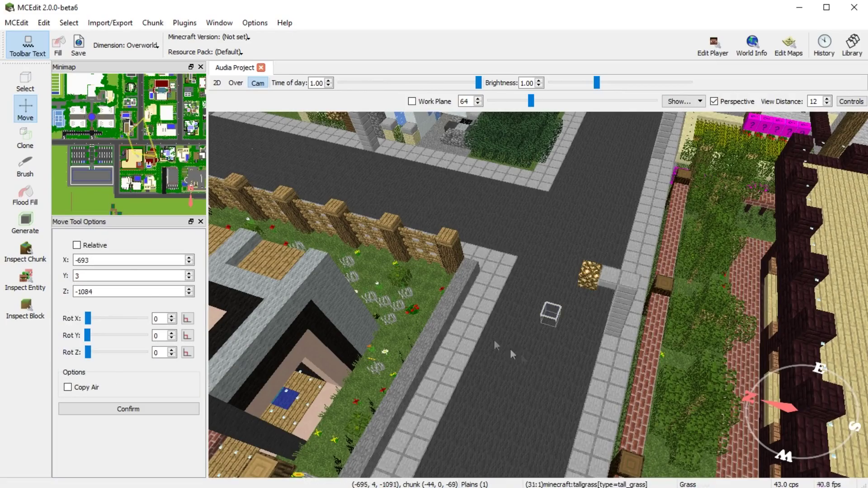
pyautogui.press('a')
pyautogui.press('w')
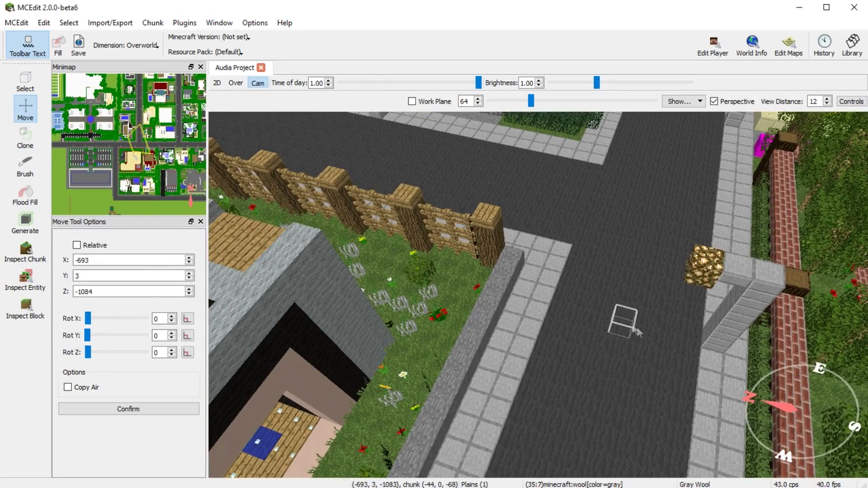
pyautogui.press('s')
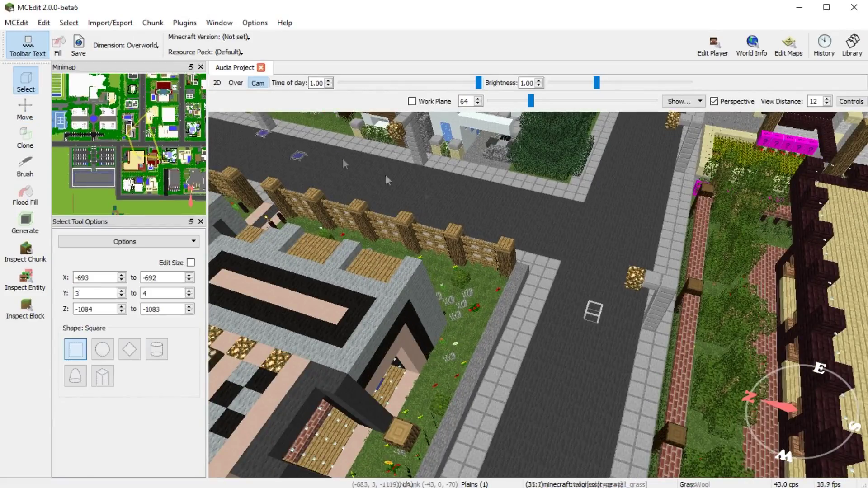
pyautogui.press('w')
# Box-select the road across the intersection, bring up the Move tool for it, and return to selecting with everything deselected
pyautogui.moveTo(608, 270); pyautogui.dragTo(285, 249, button='right')
pyautogui.press('d')
pyautogui.press('s')
pyautogui.moveTo(571, 280); pyautogui.dragTo(652, 412)
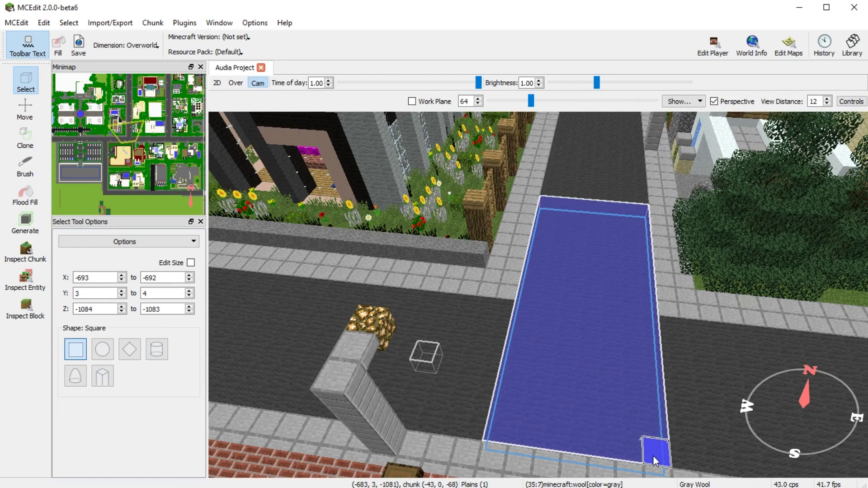
pyautogui.click(34, 108)
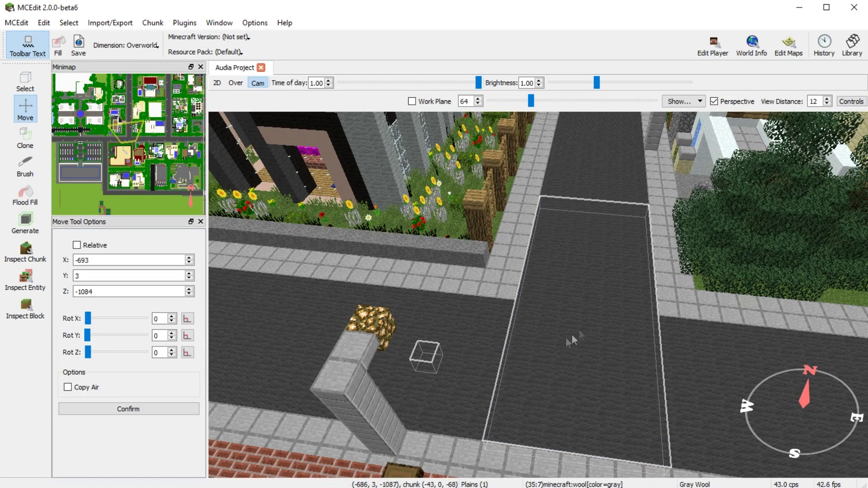
pyautogui.click(26, 85)
pyautogui.hotkey('ctrl', 'd')
# Box-select the side road beside the fence from X -689 to -682, Y 3 to 4, Z -1100 to -1087
pyautogui.moveTo(535, 290); pyautogui.dragTo(590, 298, button='right')
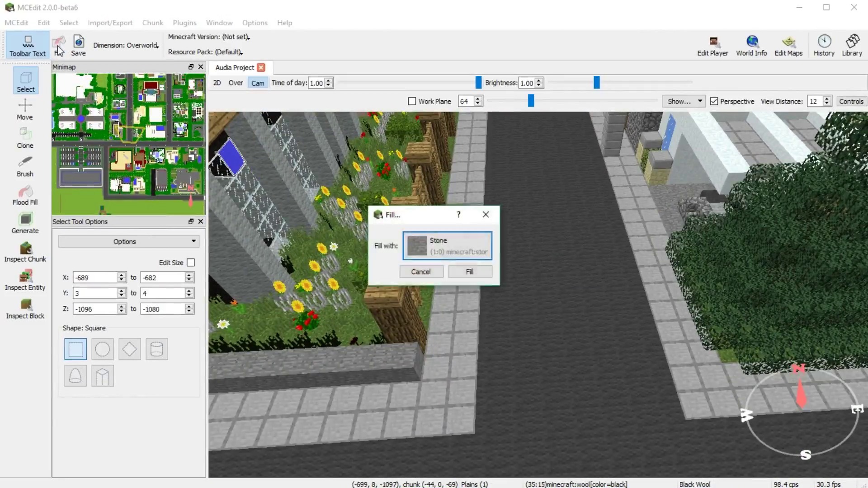
pyautogui.click(493, 217)
pyautogui.moveTo(501, 209); pyautogui.dragTo(668, 409)
# Start a Fill on the selected road section and browse the list of available blocks, including leaves, torches and wool
pyautogui.click(58, 45)
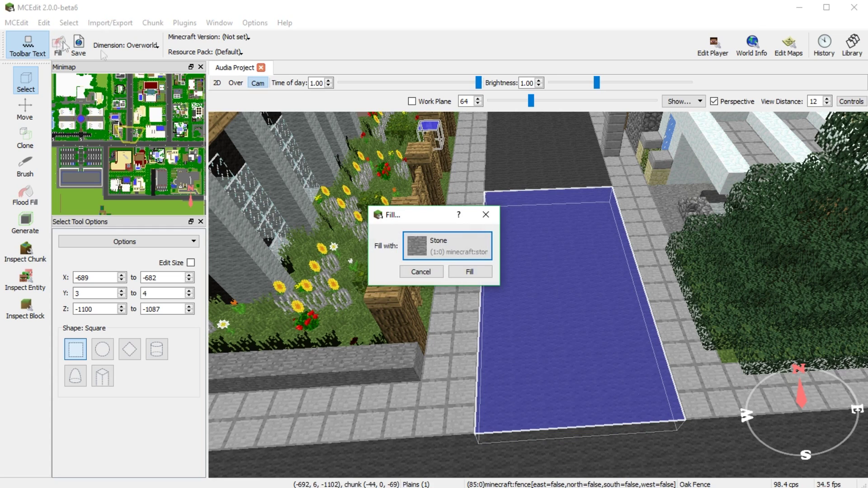
pyautogui.click(448, 246)
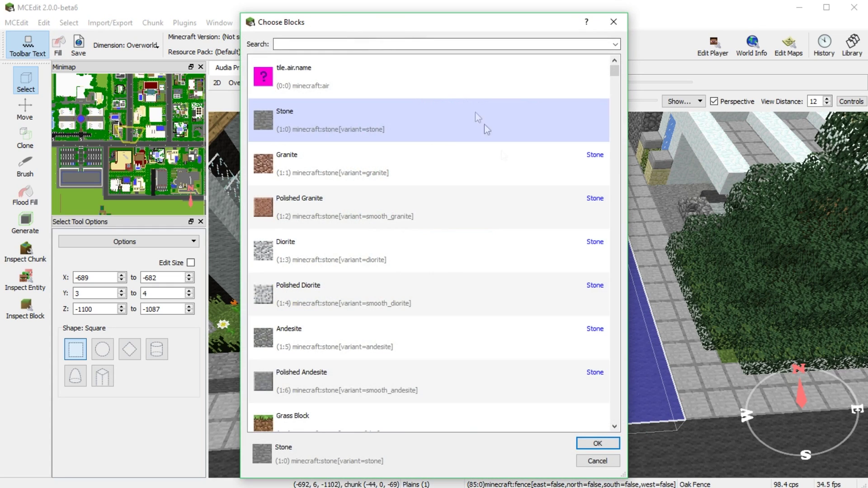
pyautogui.scroll(-20, 460, 177)
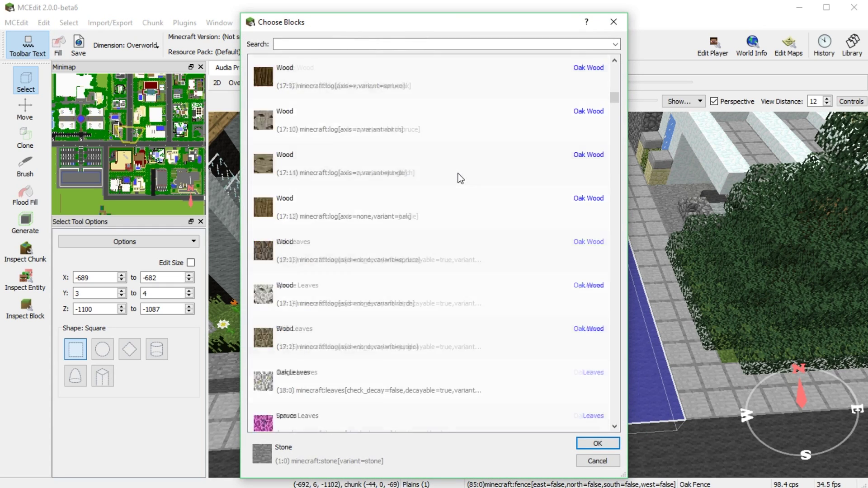
pyautogui.scroll(-10, 457, 171)
pyautogui.scroll(6, 326, 270)
pyautogui.scroll(-6, 318, 291)
pyautogui.scroll(6, 314, 290)
pyautogui.scroll(-6, 313, 288)
pyautogui.scroll(6, 310, 287)
pyautogui.scroll(-6, 310, 287)
pyautogui.scroll(5, 310, 289)
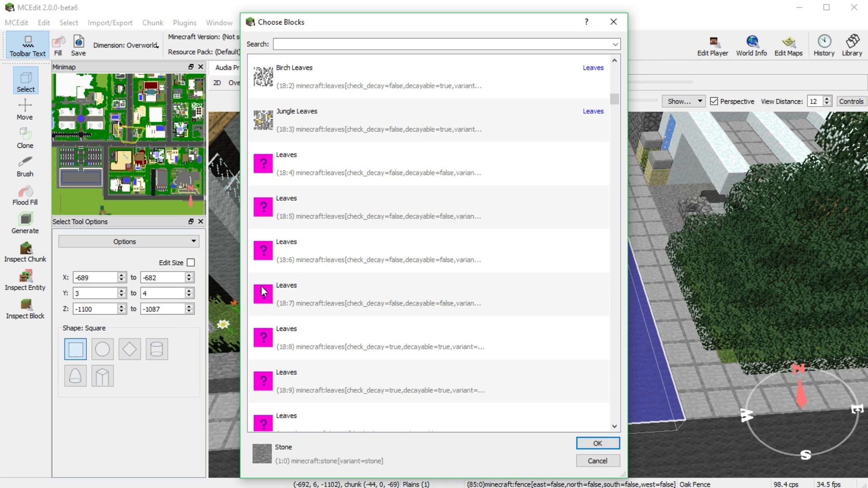
pyautogui.scroll(-20, 276, 296)
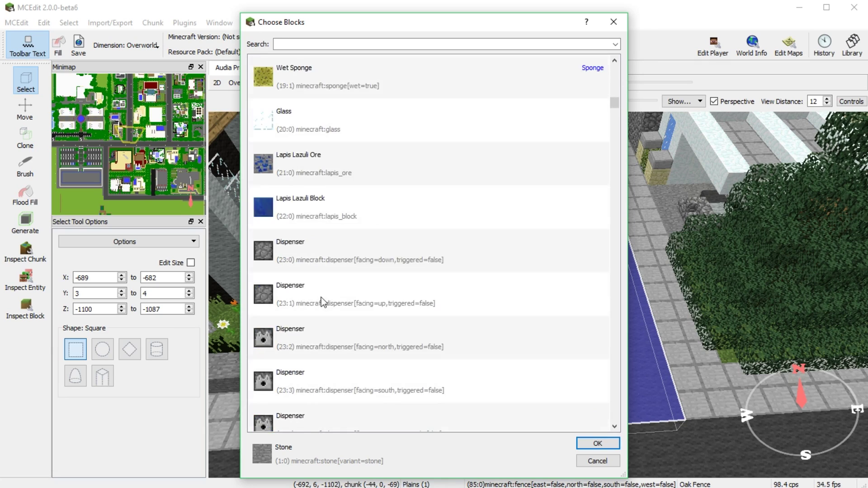
pyautogui.scroll(-7, 297, 290)
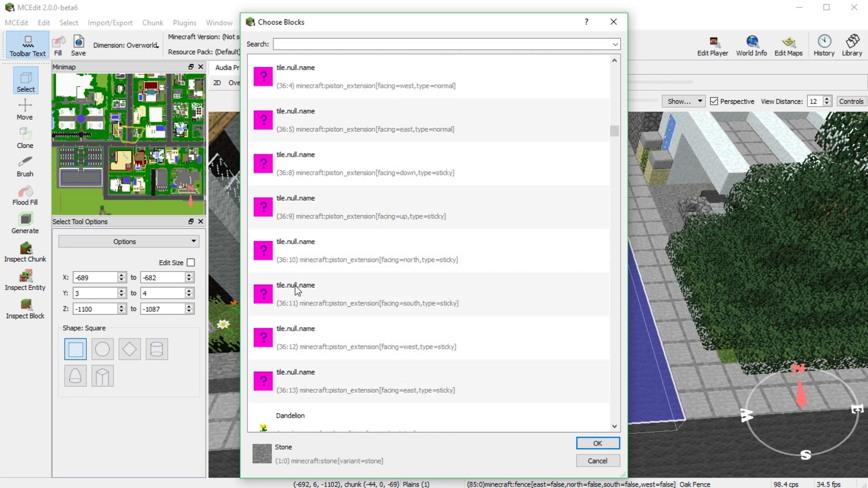
pyautogui.scroll(2, 297, 290)
pyautogui.scroll(-20, 271, 261)
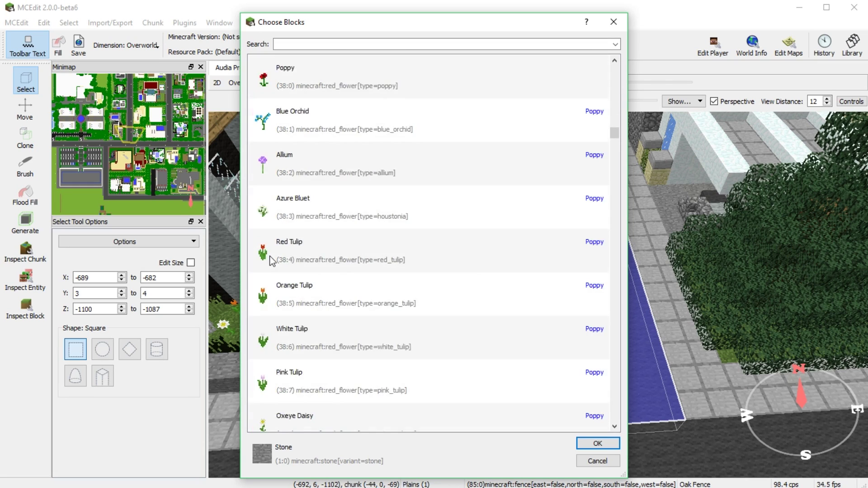
pyautogui.scroll(6, 271, 256)
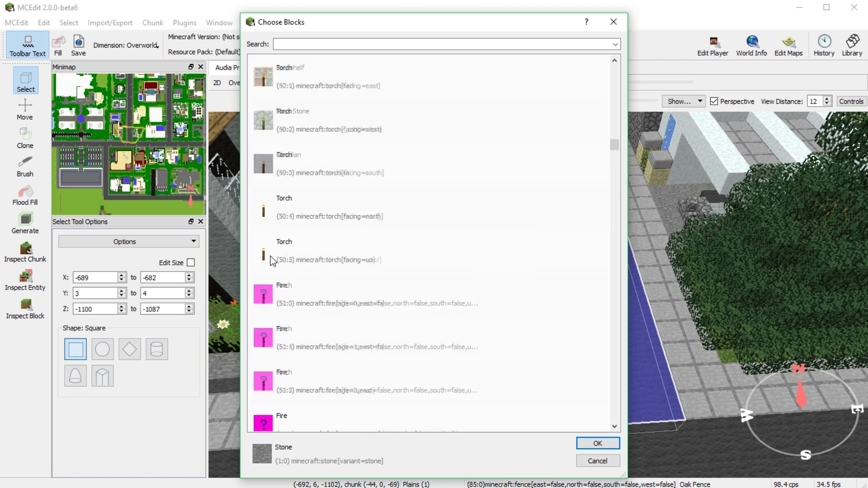
pyautogui.scroll(-4, 270, 256)
pyautogui.scroll(18, 312, 264)
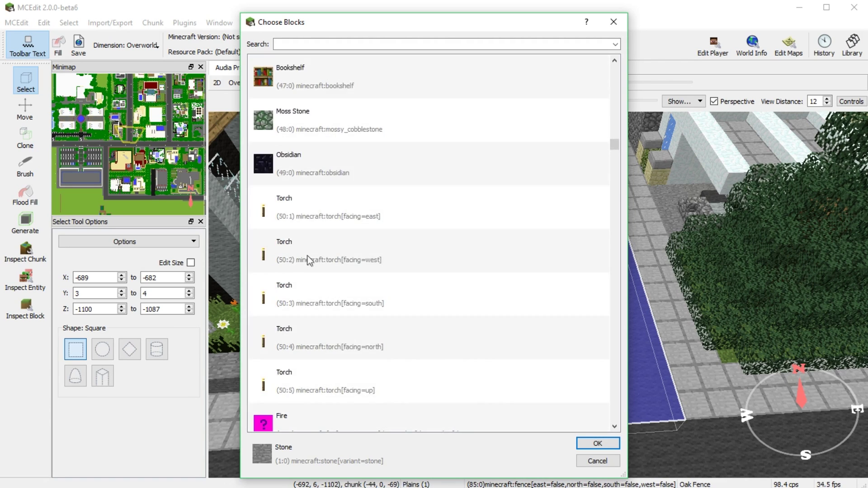
pyautogui.scroll(18, 306, 267)
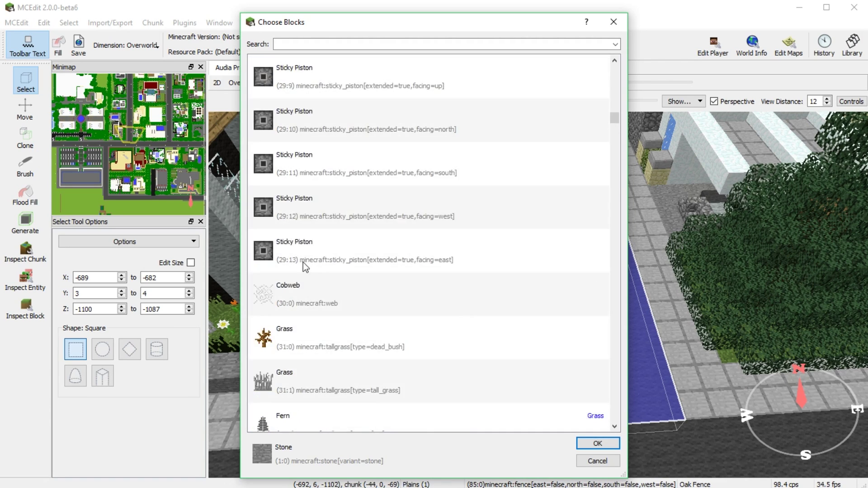
pyautogui.scroll(18, 300, 264)
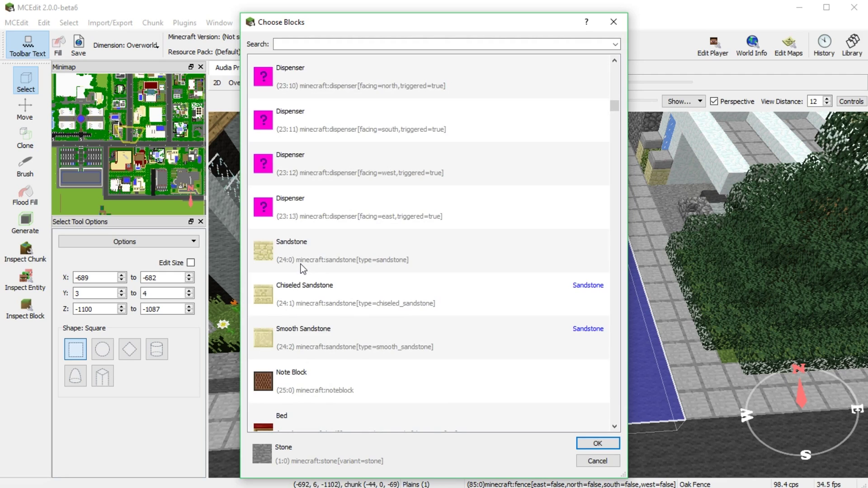
pyautogui.scroll(-20, 303, 269)
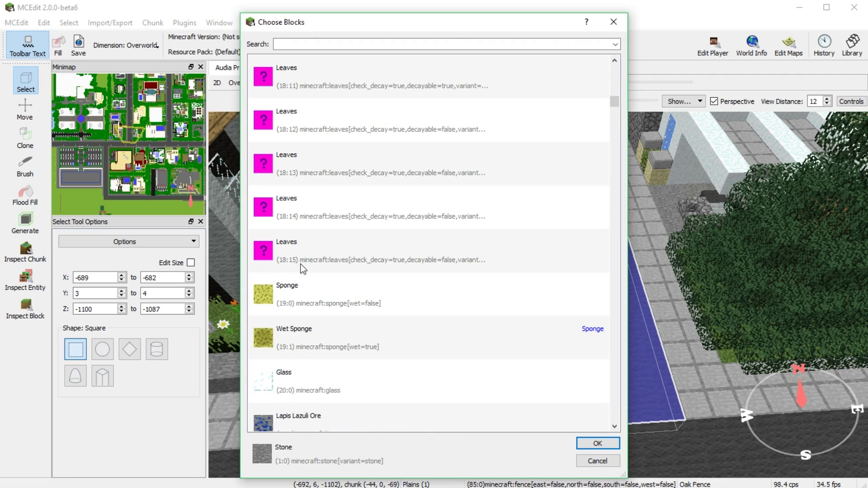
pyautogui.scroll(-15, 301, 264)
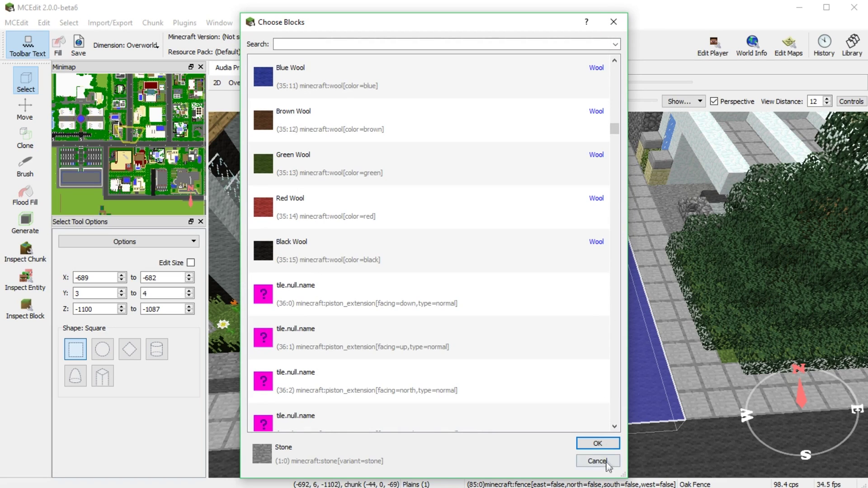
# Fill the selected road section with Stone and deselect it
pyautogui.click(597, 443)
pyautogui.click(471, 272)
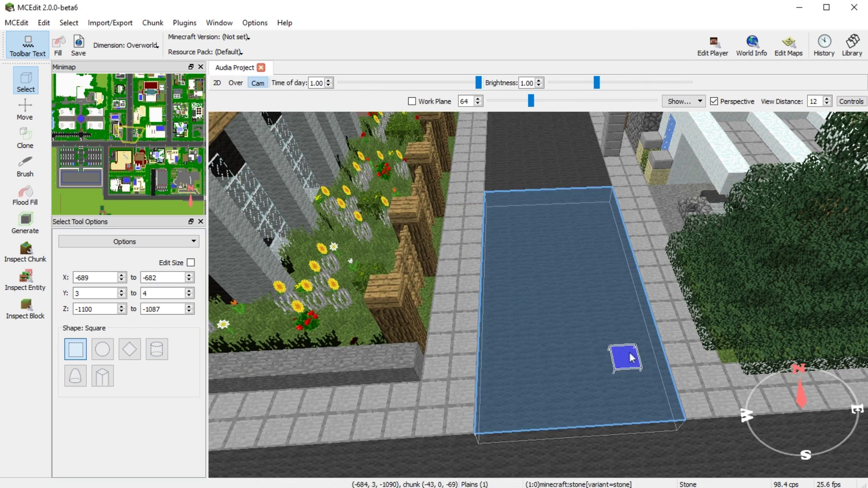
pyautogui.hotkey('ctrl', 'd')
# Try a smaller selection on the stone from X -689 to -684, Z -1100 to -1092, undo the selection changes, and deselect
pyautogui.moveTo(516, 240); pyautogui.dragTo(581, 291)
pyautogui.hotkey('ctrl', 'd')
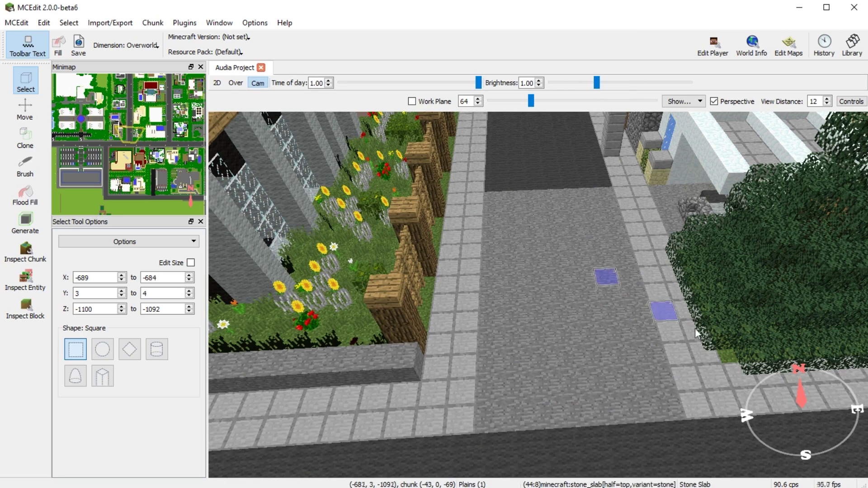
pyautogui.hotkey('ctrl', 'z')
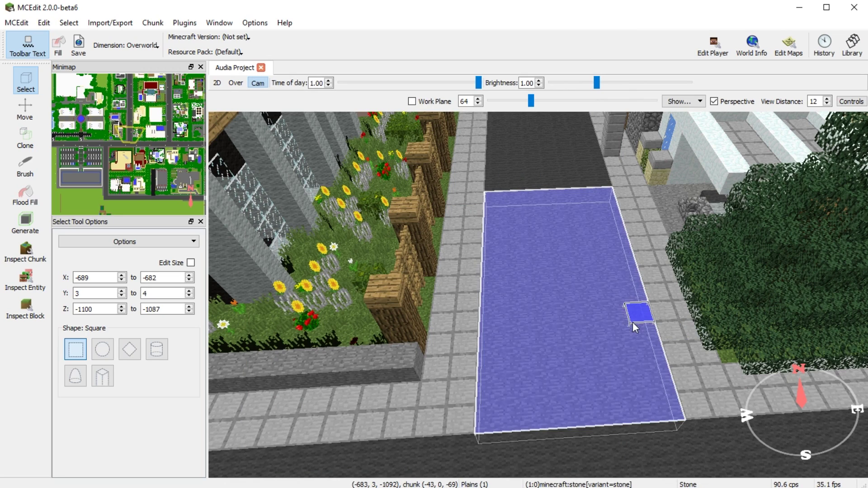
pyautogui.hotkey('ctrl', 'd')
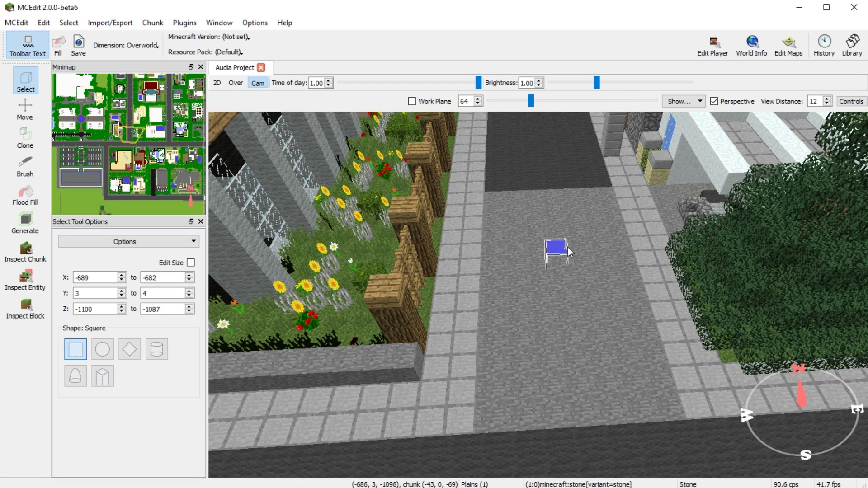
# Undo the stone fill on the road section and look over the edit and world commands, including Recent Worlds
pyautogui.hotkey('ctrl', 'z')
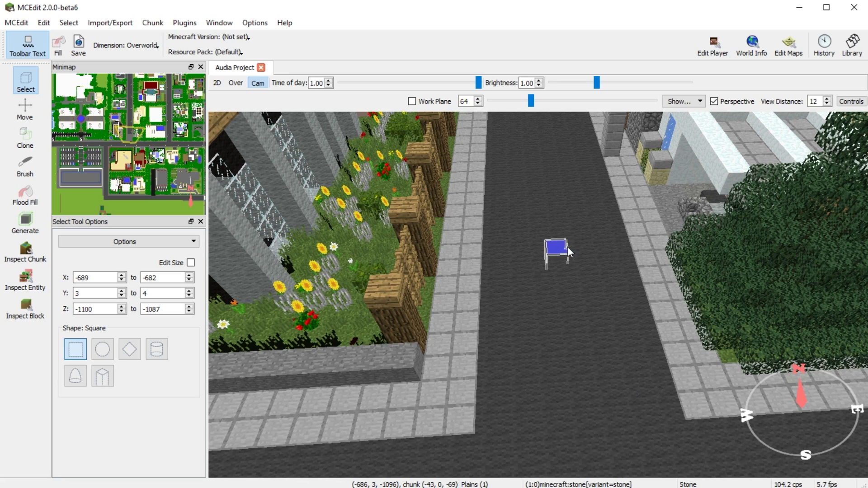
pyautogui.click(26, 27)
pyautogui.moveTo(43, 26)
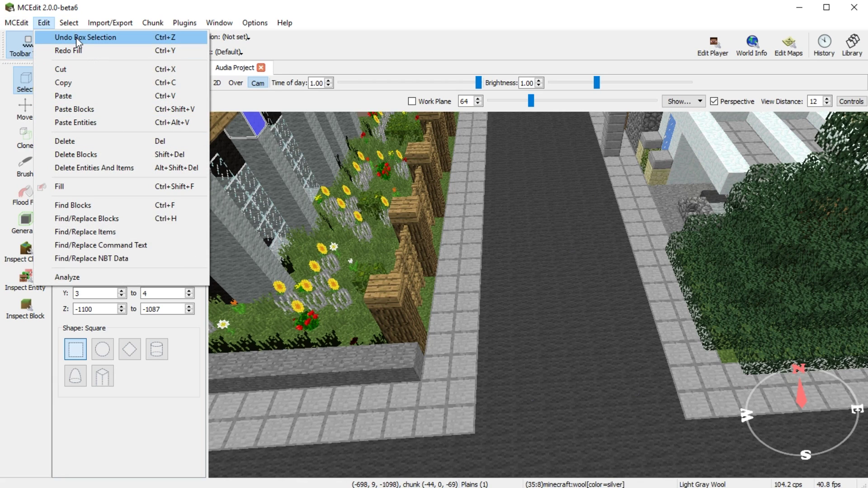
pyautogui.moveTo(17, 22)
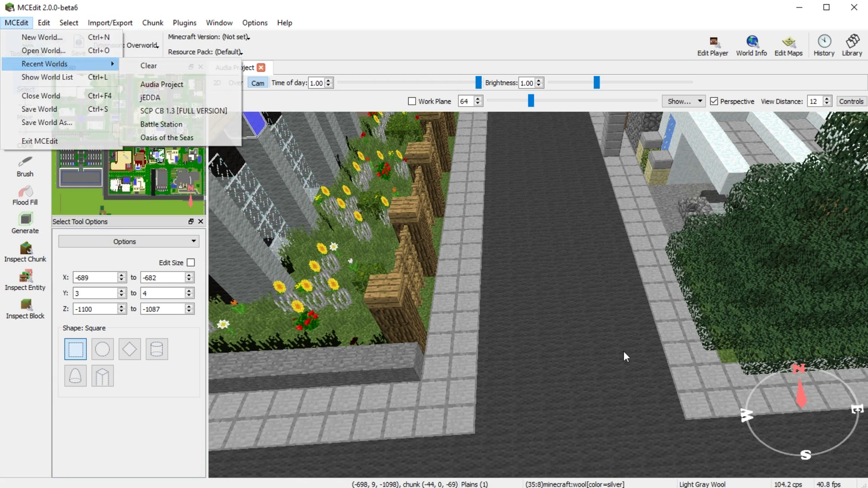
# Fly north over the houses to the open grass field beside the paved palm tree plaza
pyautogui.moveTo(625, 358); pyautogui.dragTo(539, 296, button='right')
pyautogui.press('s')
pyautogui.press('w')
pyautogui.press('w')
pyautogui.press('s')
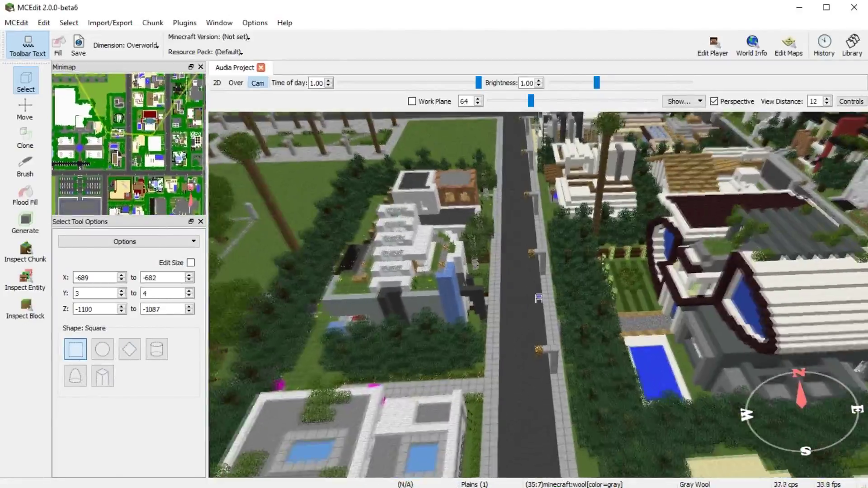
pyautogui.press('d')
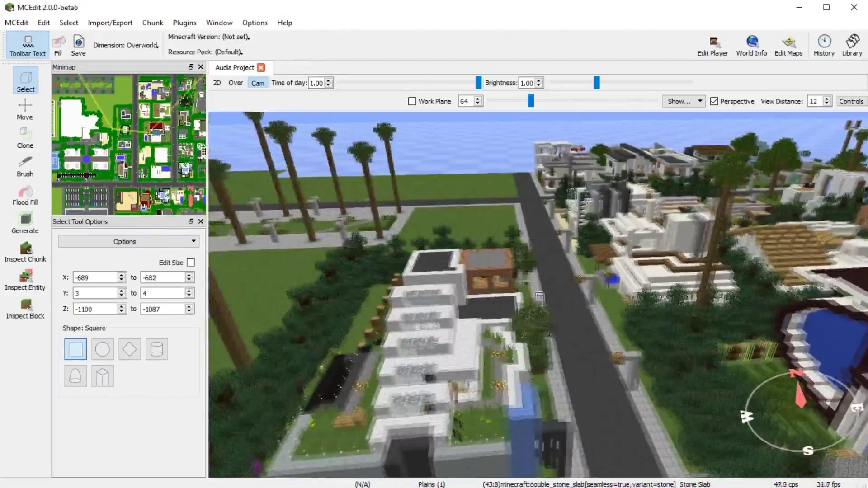
pyautogui.moveTo(540, 296)
pyautogui.mouseDown(button='right')
pyautogui.moveTo(549, 300)
pyautogui.moveTo(540, 294)
pyautogui.mouseUp(button='right')
pyautogui.press('w')
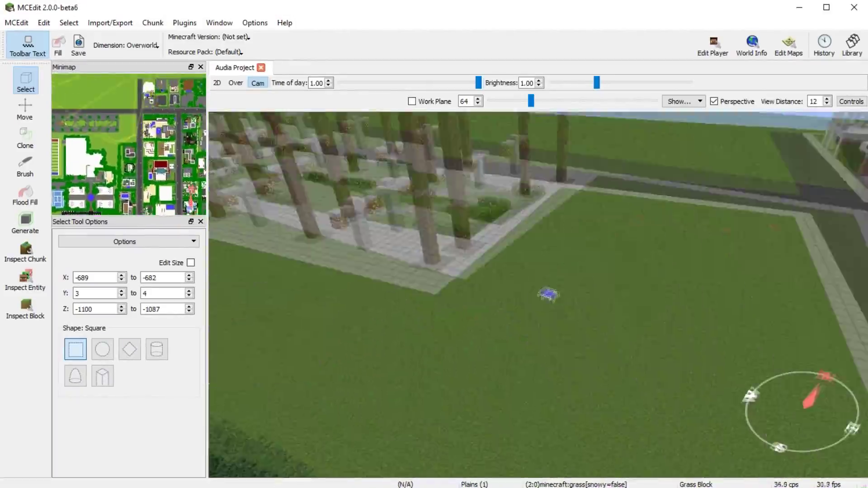
pyautogui.press('w')
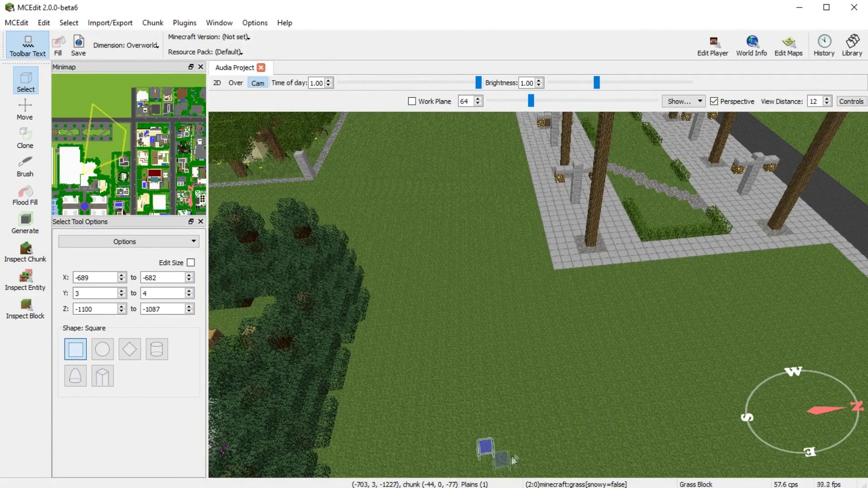
# Start an import and browse the folder locations for a schematic file
pyautogui.click(117, 25)
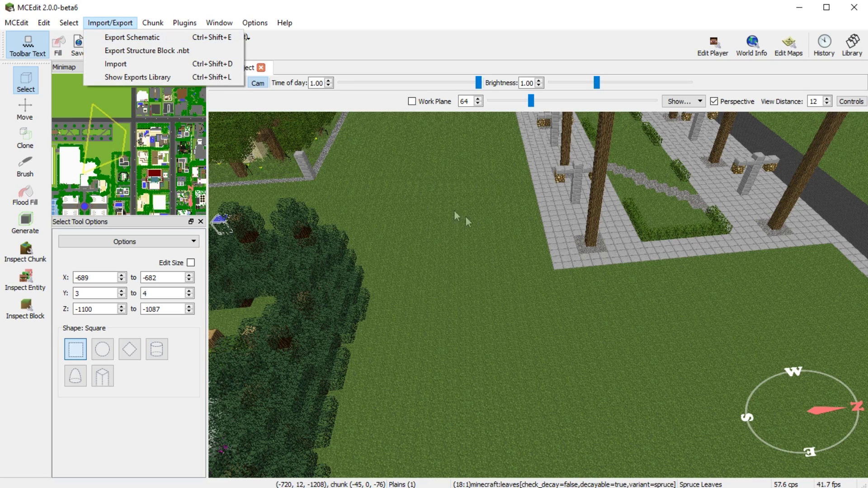
pyautogui.click(142, 64)
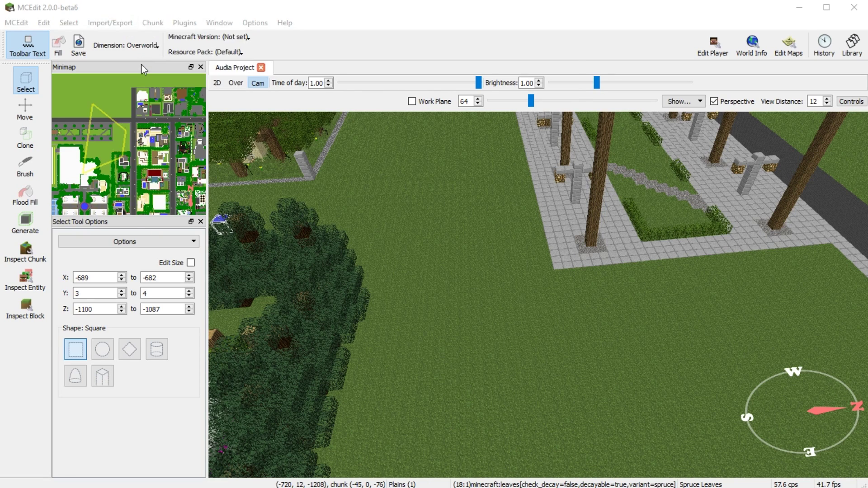
pyautogui.moveTo(225, 29); pyautogui.dragTo(408, 37)
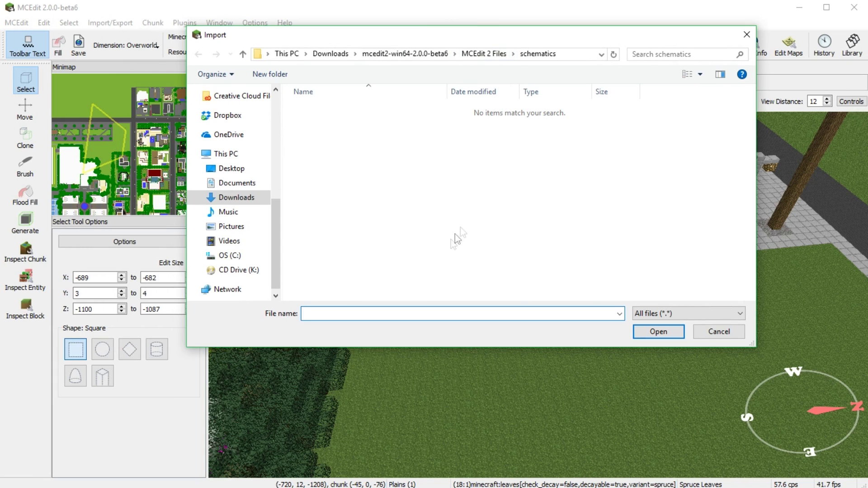
pyautogui.moveTo(705, 37); pyautogui.dragTo(725, 98)
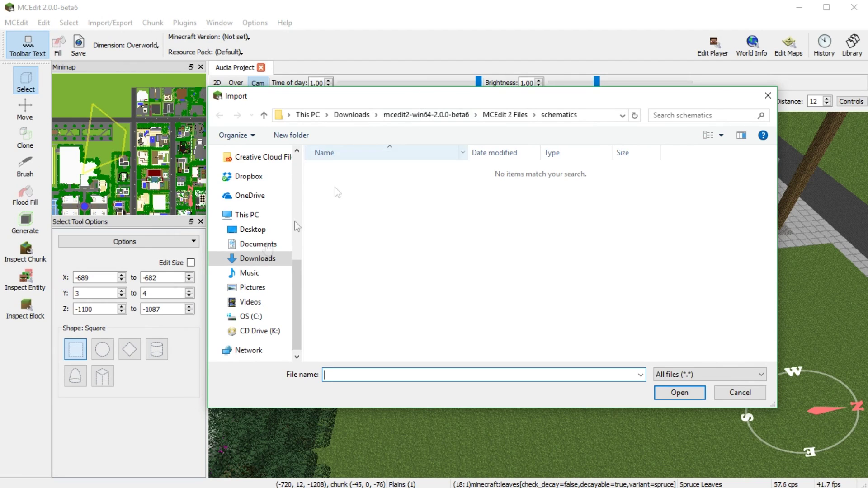
pyautogui.scroll(5, 247, 228)
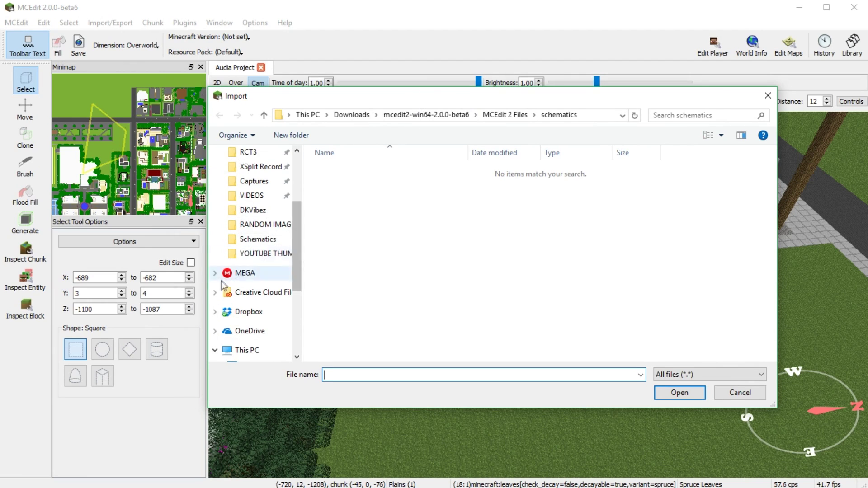
pyautogui.scroll(-5, 274, 278)
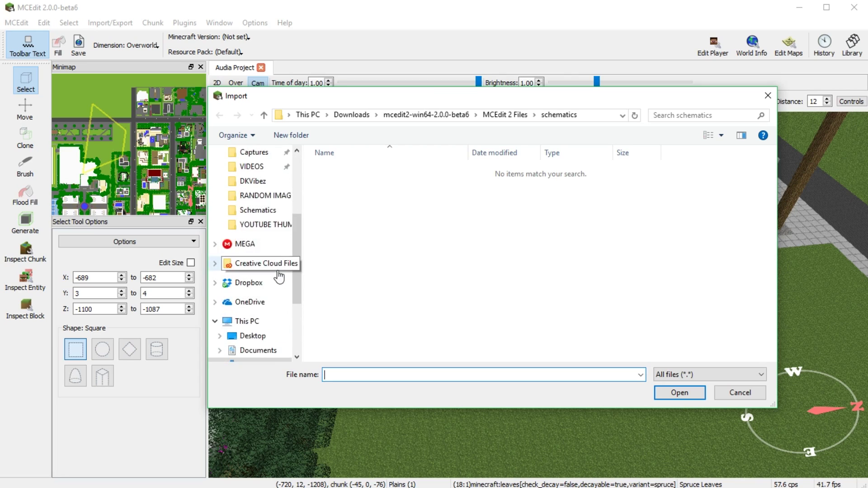
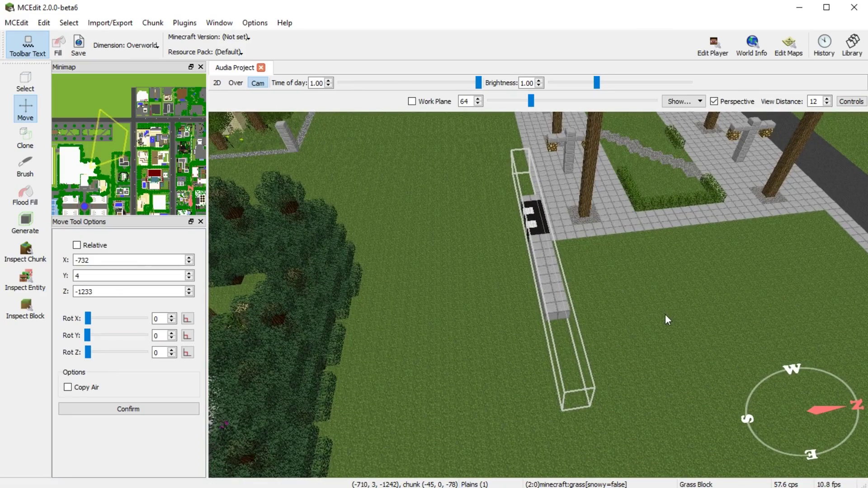
# Rotate the imported road strip about the X axis, ending at 359 degrees
pyautogui.press('w')
pyautogui.moveTo(666, 313); pyautogui.dragTo(642, 354, button='right')
pyautogui.press('w')
pyautogui.press('s')
pyautogui.press('a')
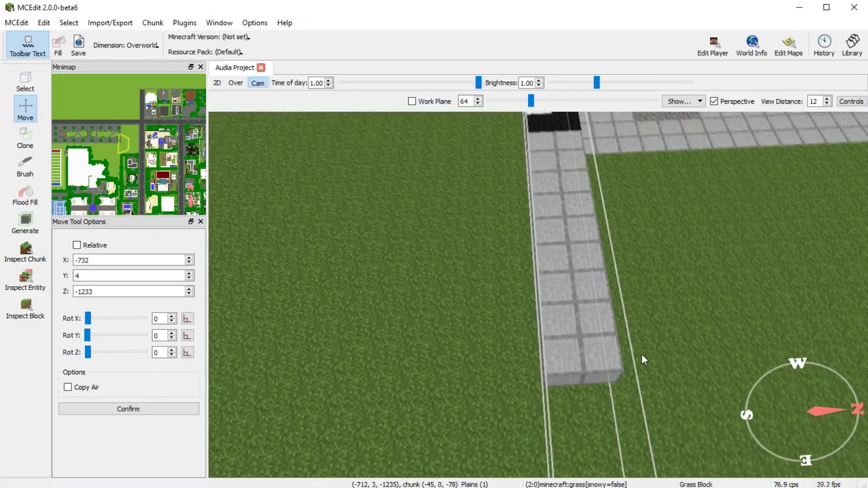
pyautogui.press('w')
pyautogui.moveTo(407, 306); pyautogui.dragTo(357, 299, button='right')
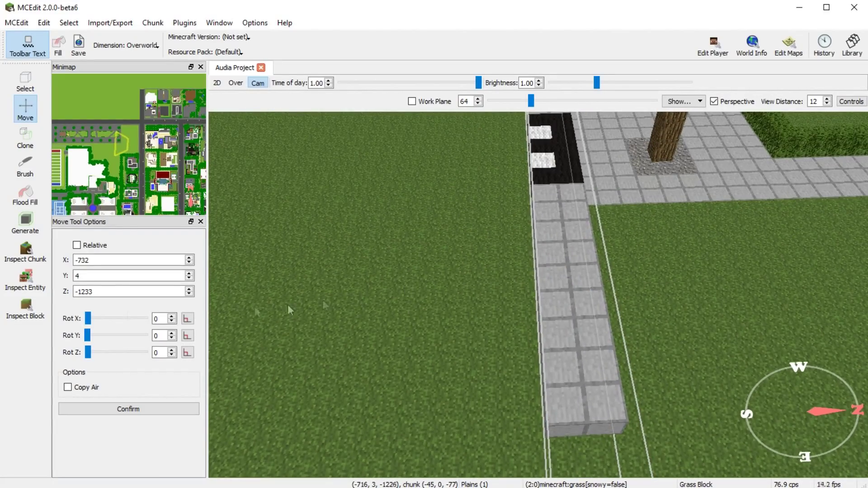
pyautogui.moveTo(85, 321)
pyautogui.mouseDown()
pyautogui.moveTo(105, 321)
pyautogui.moveTo(71, 322)
pyautogui.mouseUp()
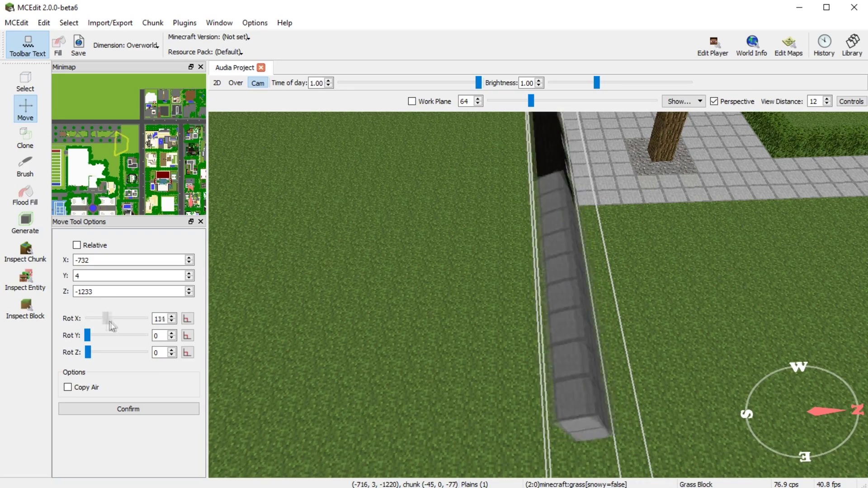
pyautogui.moveTo(122, 323); pyautogui.dragTo(123, 323)
pyautogui.moveTo(495, 346); pyautogui.dragTo(335, 283, button='right')
pyautogui.moveTo(124, 319); pyautogui.dragTo(147, 321)
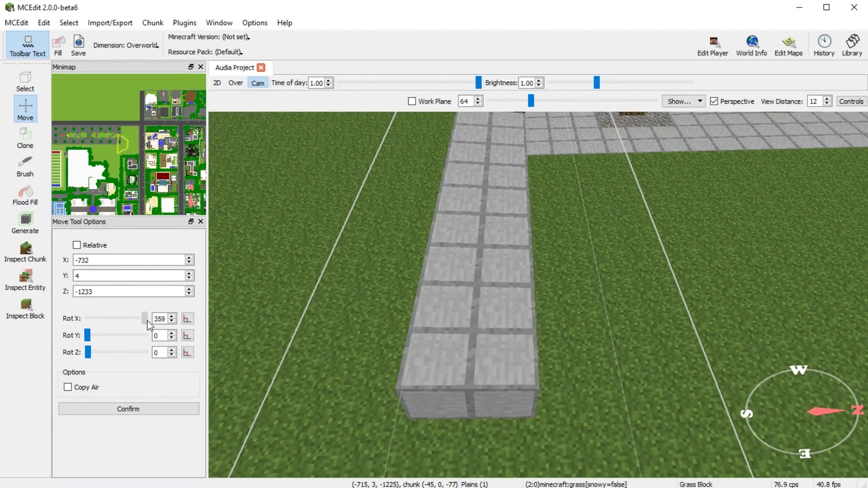
# Set the imported road strip's Y rotation to 110 degrees and inspect it from another side
pyautogui.moveTo(90, 337); pyautogui.dragTo(106, 336)
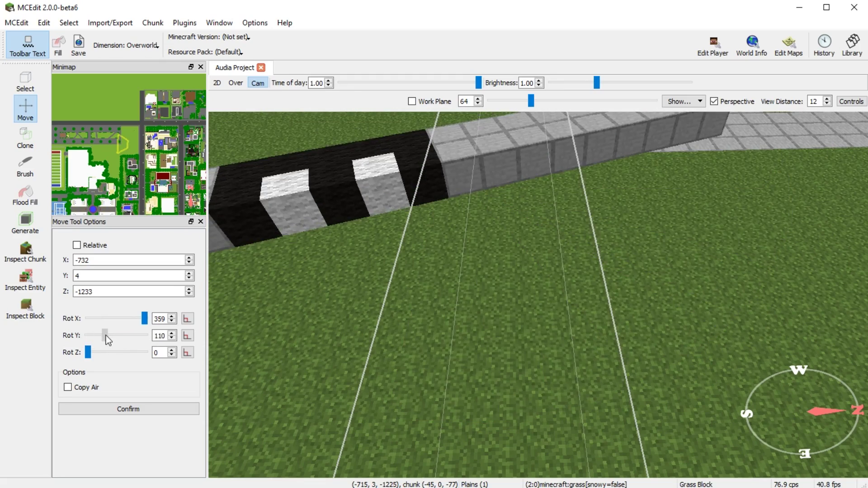
pyautogui.moveTo(488, 326); pyautogui.dragTo(672, 267, button='right')
pyautogui.press('s')
pyautogui.press('w')
pyautogui.press('a')
pyautogui.press('s')
pyautogui.press('a')
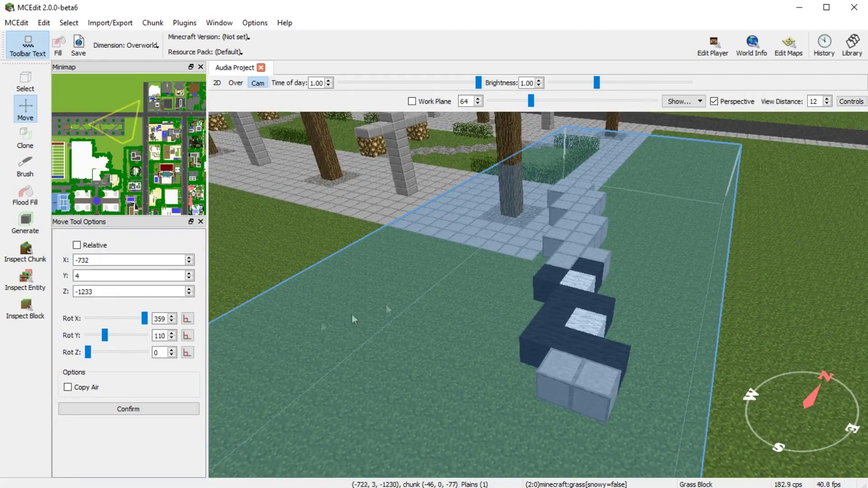
# Set the imported road strip's Y rotation to 359 degrees
pyautogui.moveTo(107, 339); pyautogui.dragTo(148, 335)
pyautogui.press('d')
pyautogui.moveTo(553, 379); pyautogui.dragTo(399, 374, button='right')
pyautogui.press('s')
pyautogui.press('s')
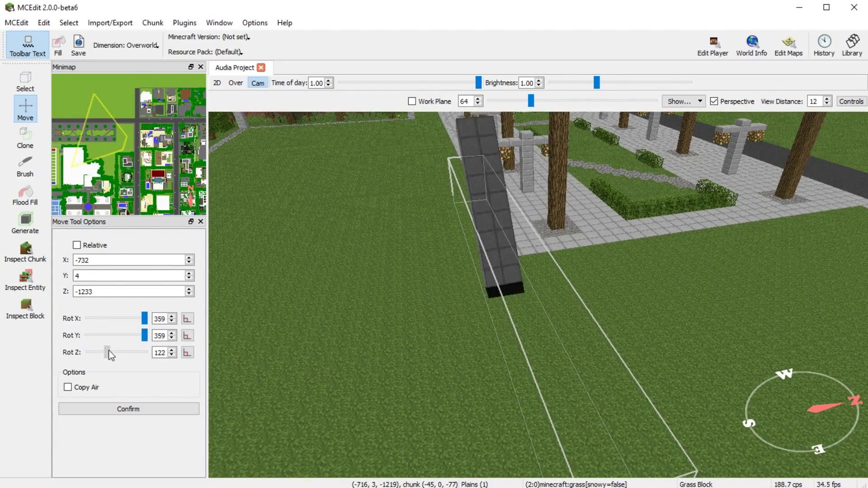
# Set the imported road strip's Z rotation to 61 degrees and examine the tilted blocks
pyautogui.moveTo(102, 353); pyautogui.dragTo(99, 354)
pyautogui.moveTo(410, 387); pyautogui.dragTo(851, 392, button='right')
pyautogui.press('a')
pyautogui.press('w')
pyautogui.press('w')
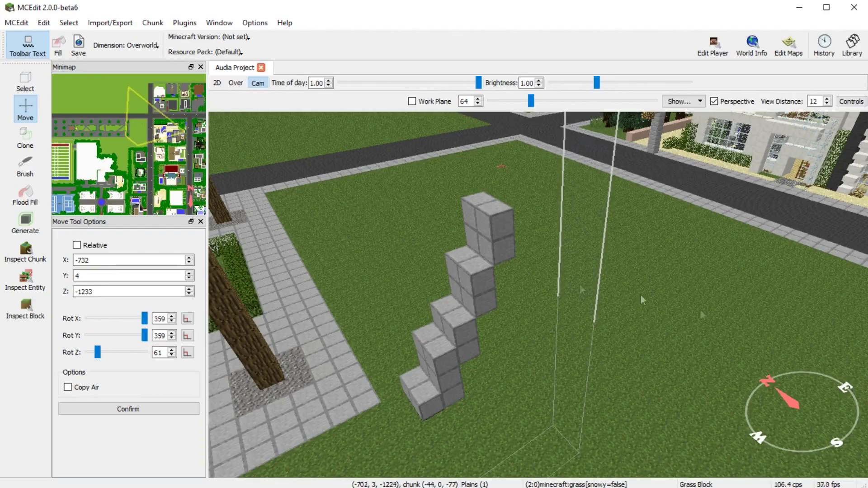
# Adjust the imported road strip's Z rotation to 180 degrees so that it lies flat
pyautogui.moveTo(109, 359); pyautogui.dragTo(112, 360)
pyautogui.press('s')
pyautogui.moveTo(664, 389); pyautogui.dragTo(603, 425, button='right')
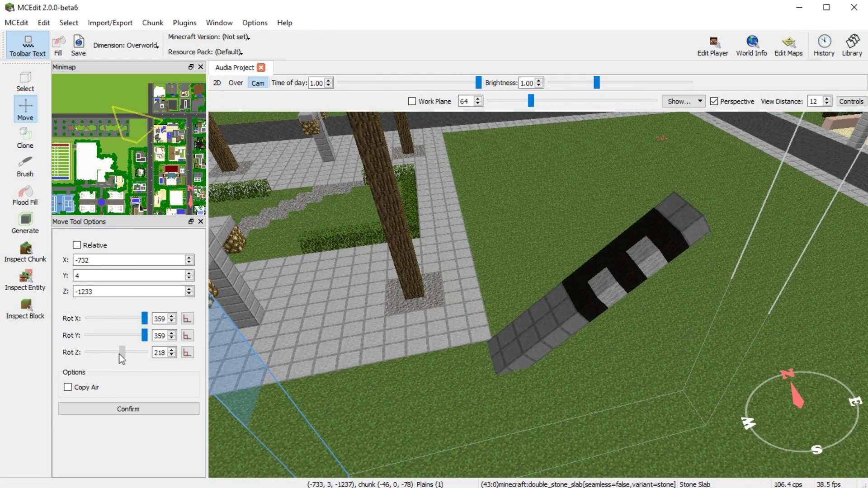
pyautogui.moveTo(113, 356); pyautogui.dragTo(113, 357)
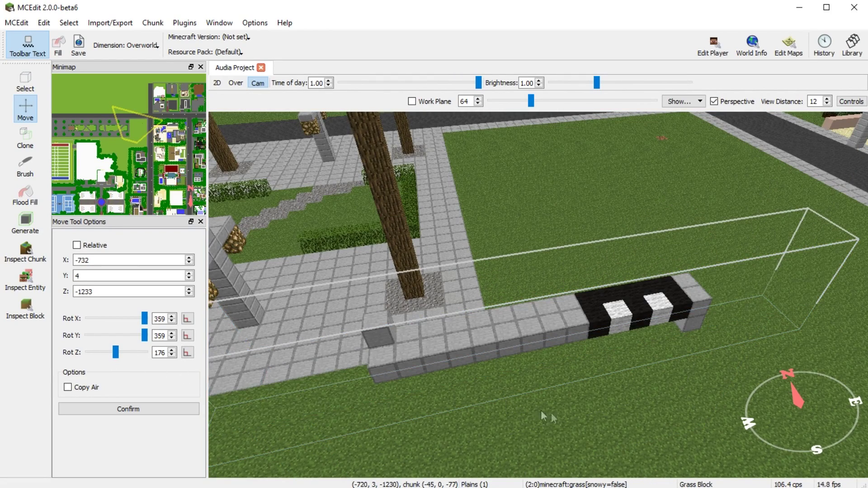
pyautogui.moveTo(113, 354); pyautogui.dragTo(115, 354)
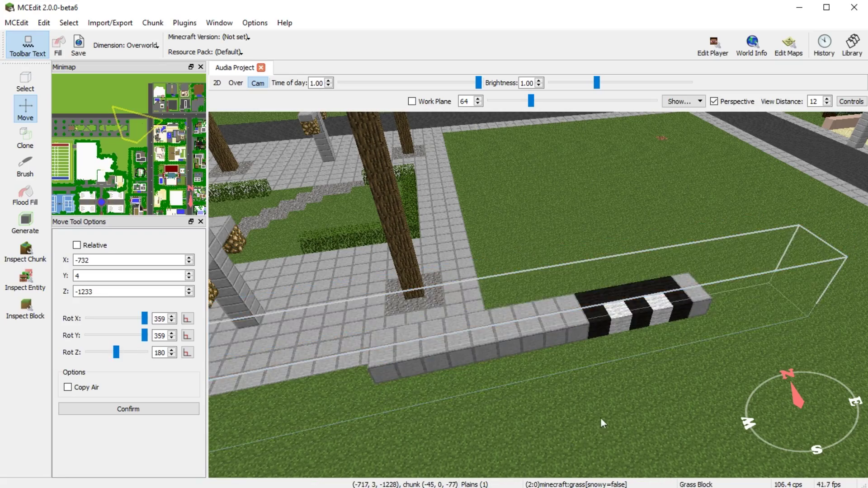
# Confirm the placement of the rotated road strip on the grass and deselect it
pyautogui.press('d')
pyautogui.moveTo(601, 417); pyautogui.dragTo(274, 383, button='right')
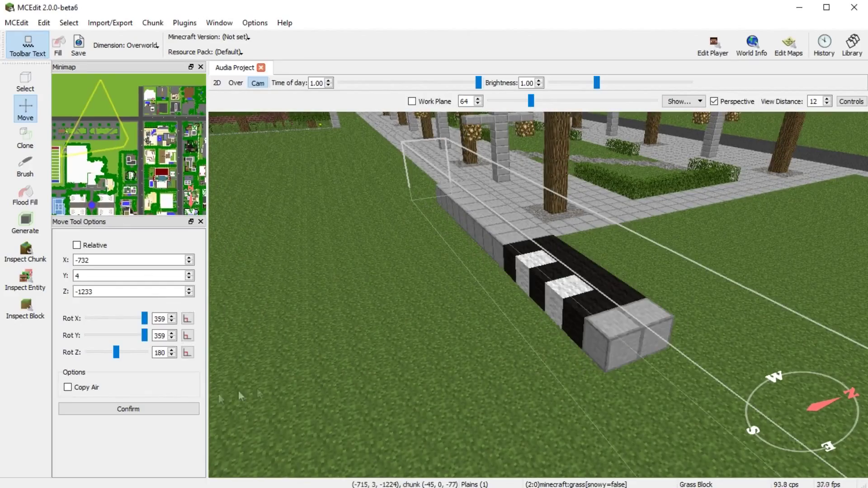
pyautogui.click(160, 410)
pyautogui.hotkey('ctrl', 'd')
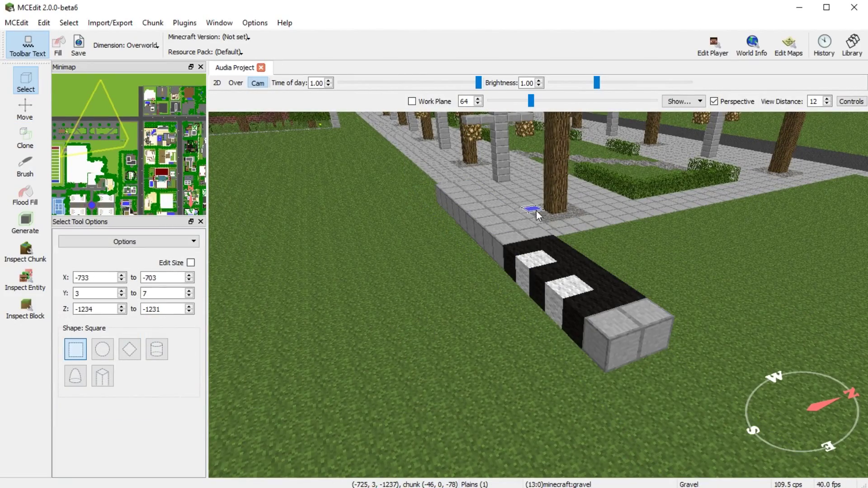
# Undo the deselection, the confirmed placement and the import of the road strip
pyautogui.hotkey('ctrl', 'z')
pyautogui.hotkey('ctrl', 'z')
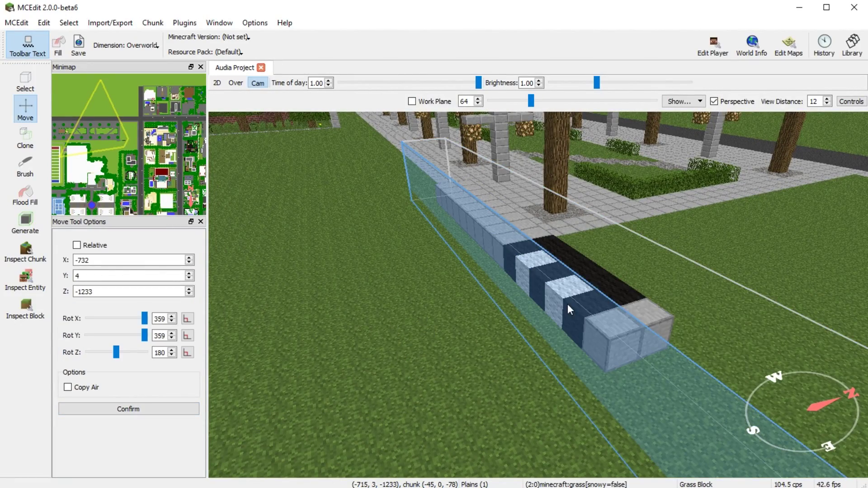
pyautogui.hotkey('ctrl', 'z')
# Activate the Brush tool and preview the square 99 by 99 by 99 Stone brush over the city houses
pyautogui.press('s')
pyautogui.moveTo(583, 334); pyautogui.dragTo(380, 321, button='right')
pyautogui.moveTo(542, 253); pyautogui.dragTo(343, 251, button='right')
pyautogui.press('w')
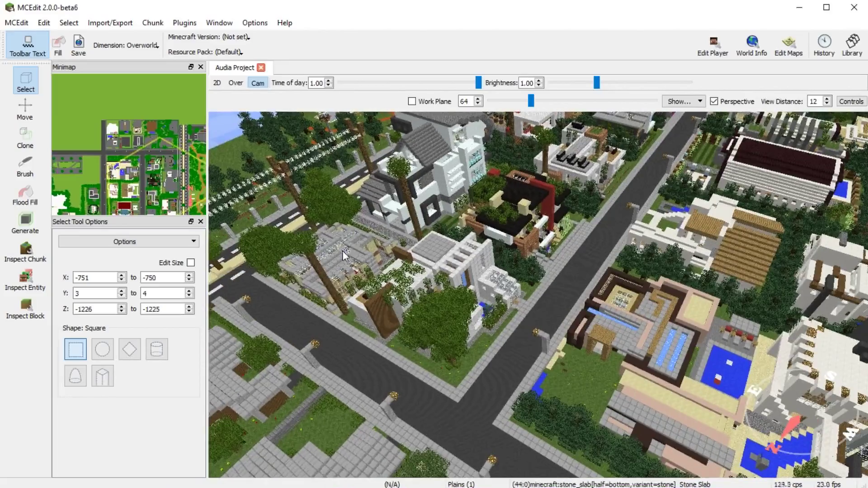
pyautogui.click(21, 165)
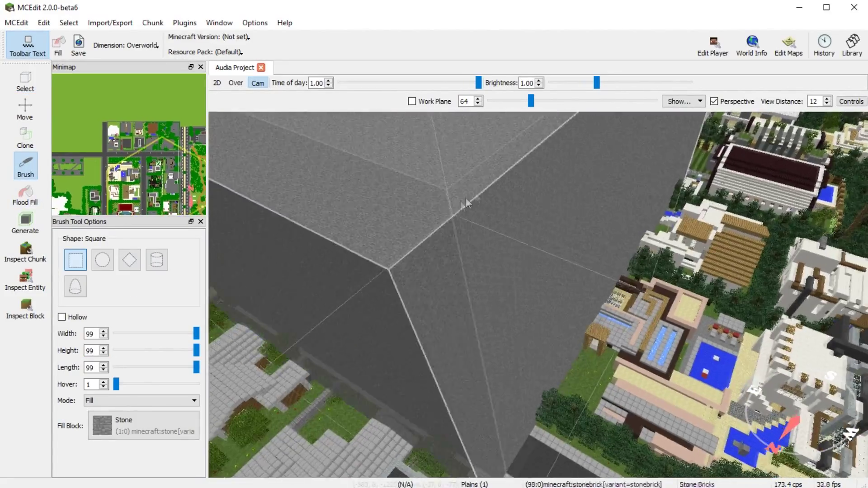
pyautogui.press('s')
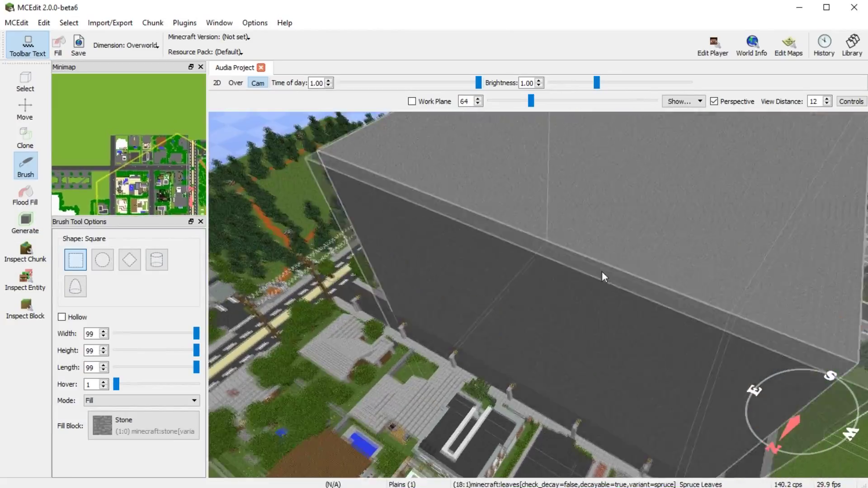
pyautogui.press('s')
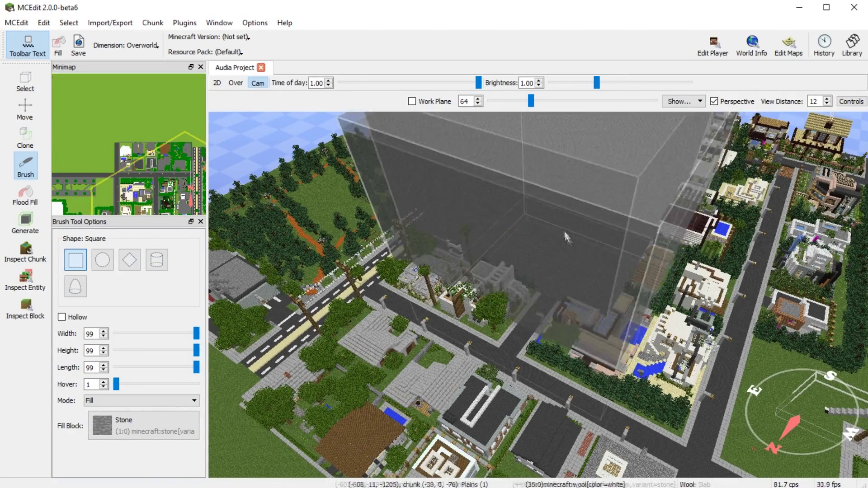
# Try the Diamond brush shape over the houses, and switch the brush to Round
pyautogui.press('a')
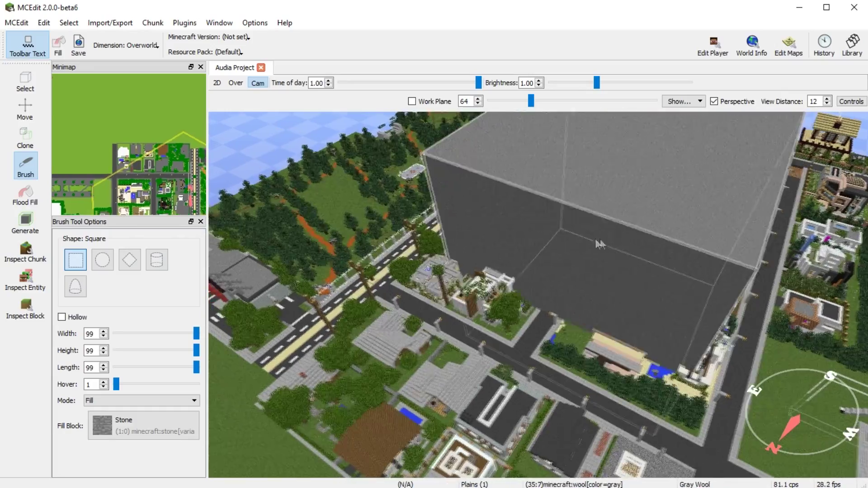
pyautogui.press('a')
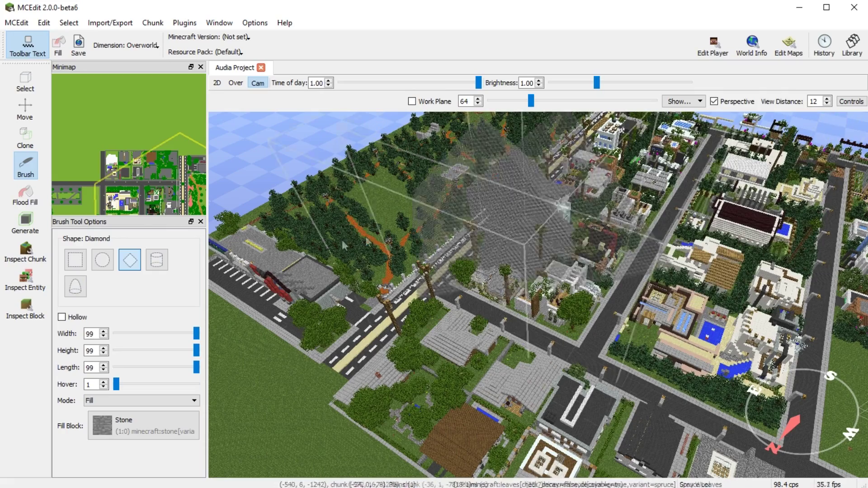
pyautogui.click(101, 261)
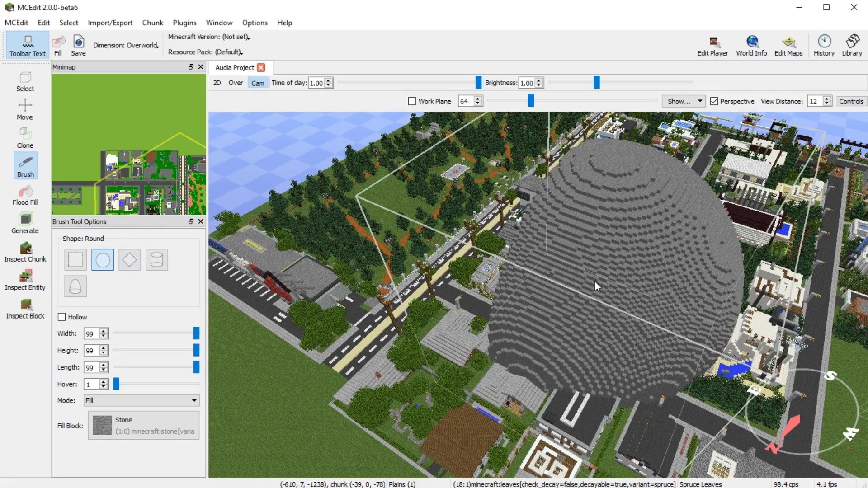
# Try the Cylinder brush shape, switch to Parabolic Dome, and reduce the brush width to 63
pyautogui.click(157, 261)
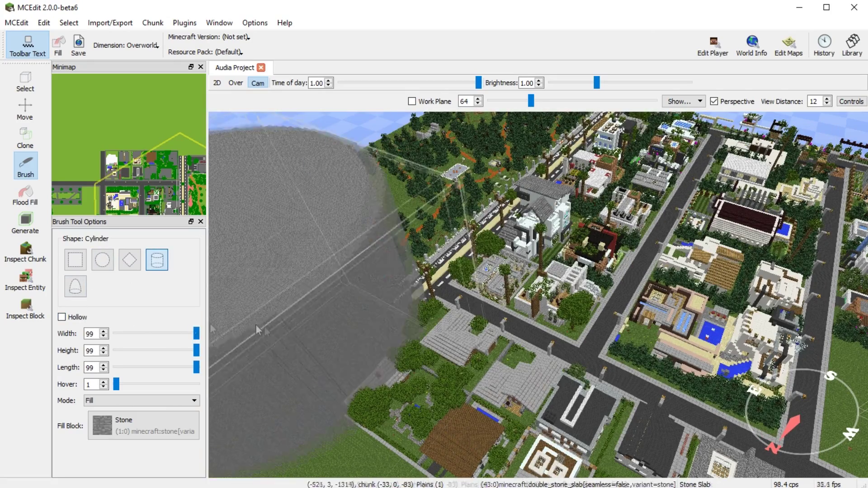
pyautogui.click(75, 287)
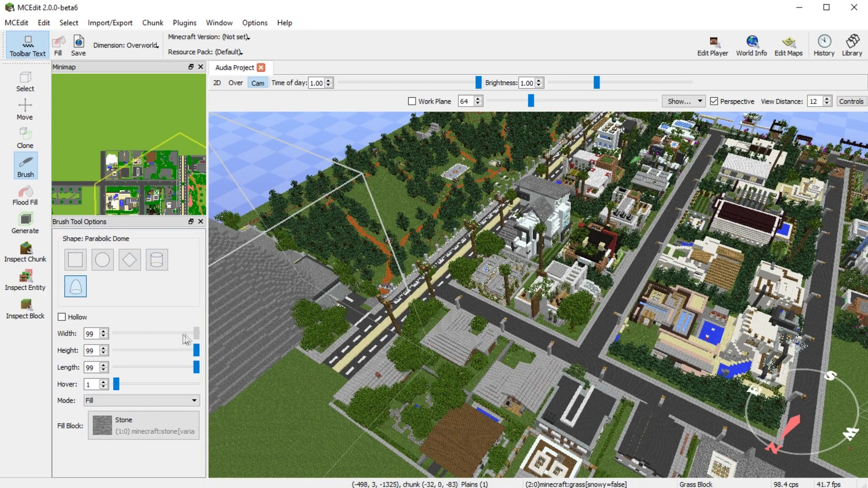
pyautogui.moveTo(196, 334); pyautogui.dragTo(164, 343)
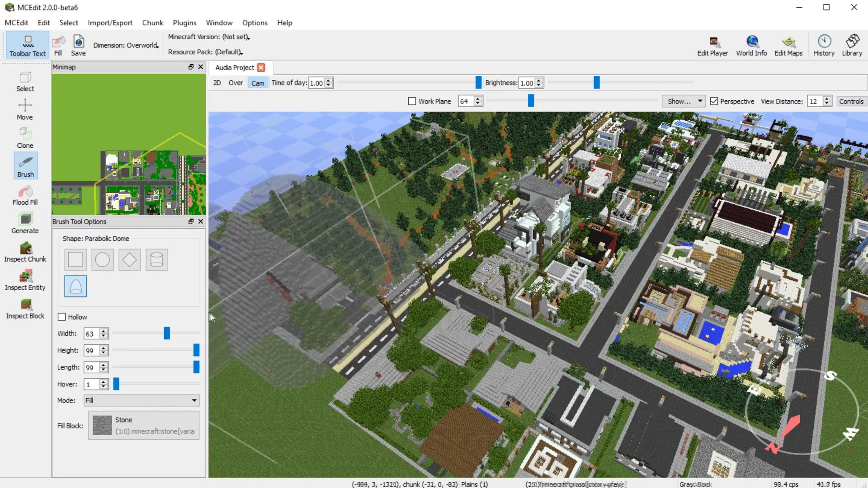
# Preview the dome brush at height 24, restore the height to 99, and raise its hover distance to 99
pyautogui.click(134, 350)
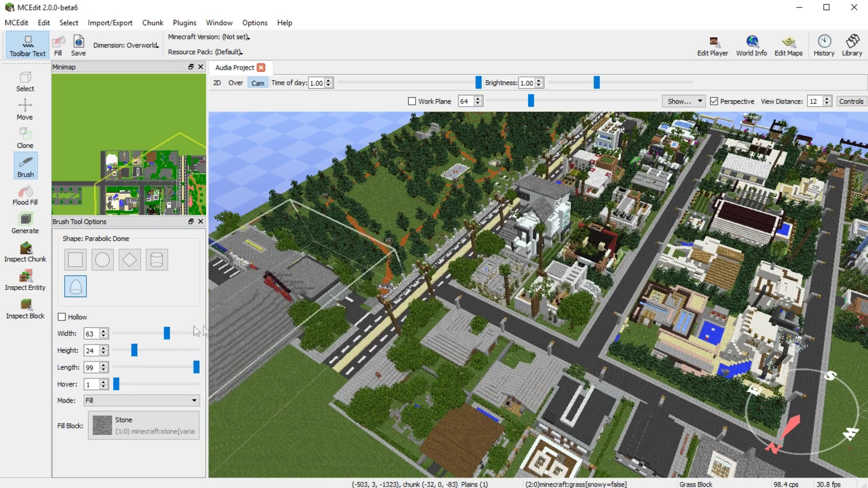
pyautogui.moveTo(205, 352); pyautogui.dragTo(206, 350)
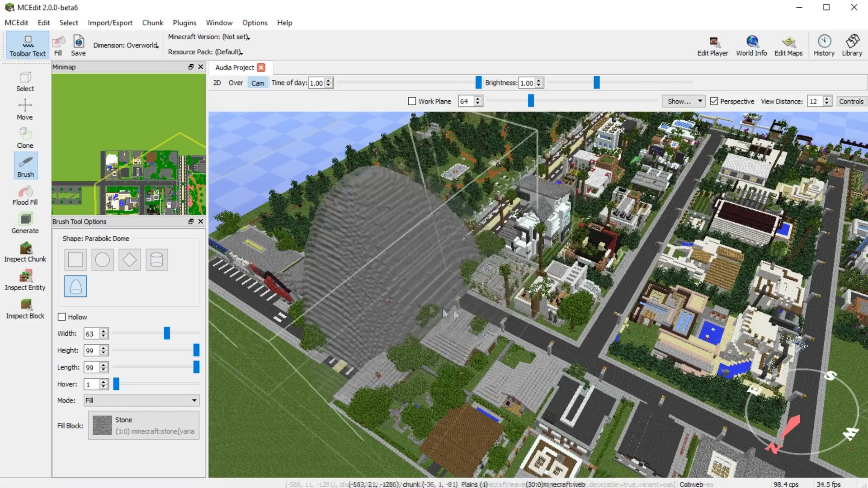
pyautogui.click(250, 338)
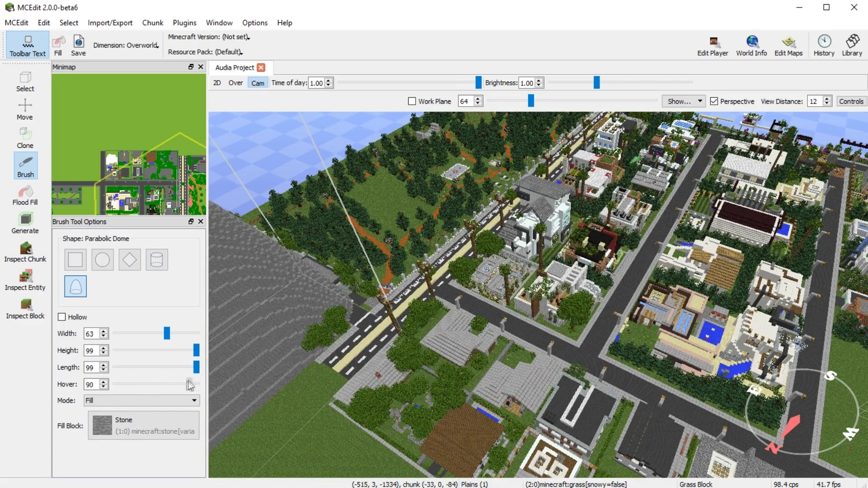
pyautogui.moveTo(205, 382); pyautogui.dragTo(205, 383)
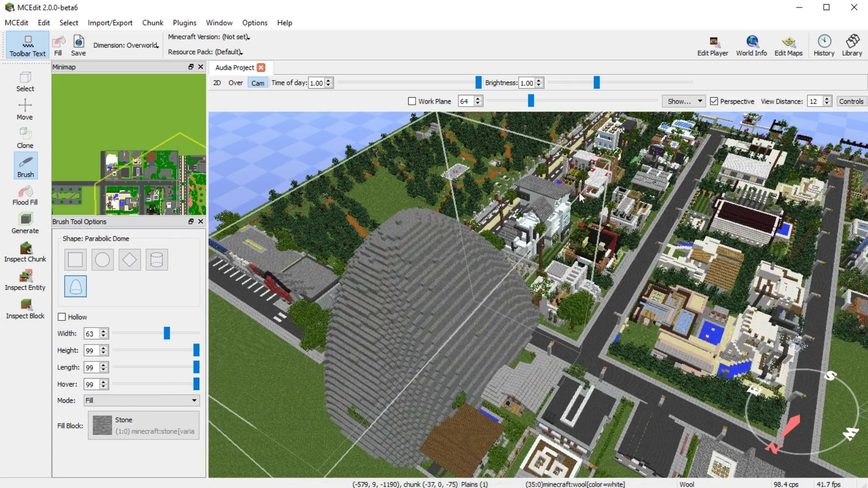
# Preview the Diamond brush shape from several viewpoints in the sky and above the city houses
pyautogui.click(429, 211)
pyautogui.moveTo(430, 211); pyautogui.dragTo(429, 115, button='right')
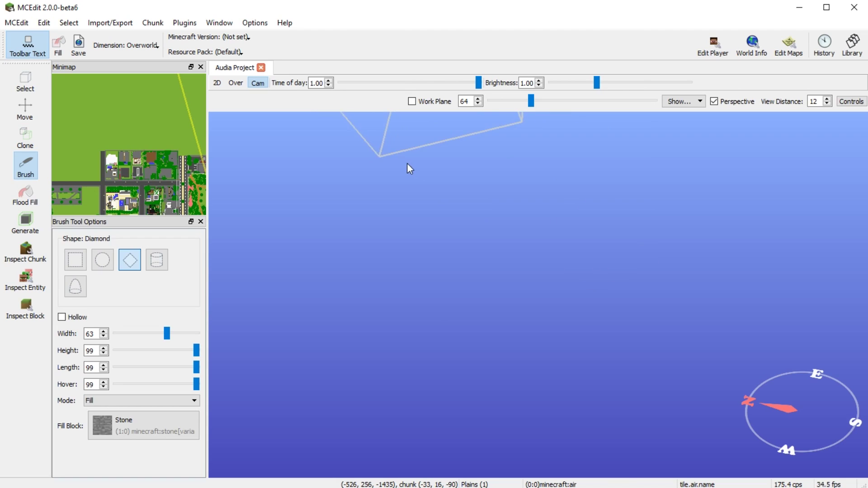
pyautogui.moveTo(585, 340); pyautogui.dragTo(409, 168, button='right')
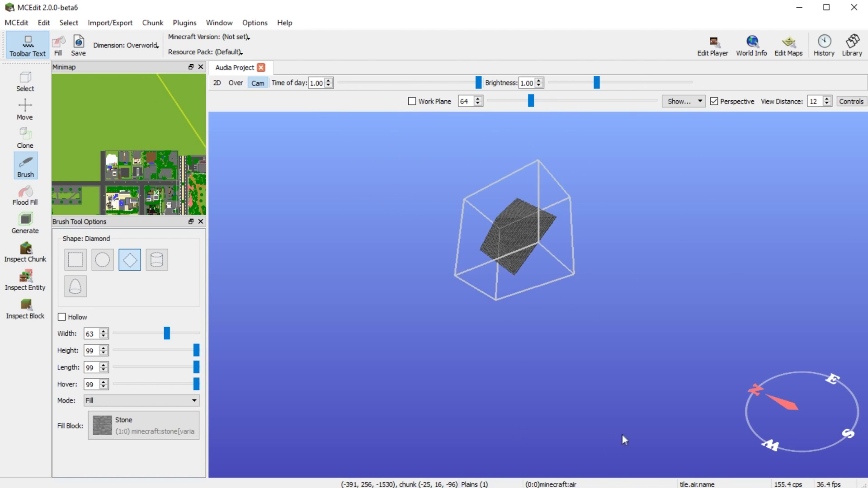
pyautogui.moveTo(565, 288); pyautogui.dragTo(319, 226, button='right')
pyautogui.moveTo(292, 397)
pyautogui.mouseDown(button='right')
pyautogui.moveTo(474, 443)
pyautogui.moveTo(565, 424)
pyautogui.moveTo(789, 463)
pyautogui.mouseUp(button='right')
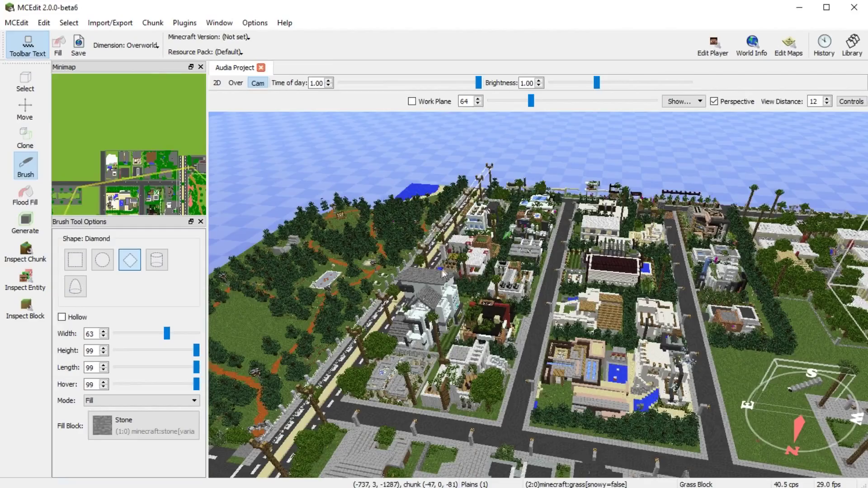
pyautogui.moveTo(444, 273); pyautogui.dragTo(433, 339, button='right')
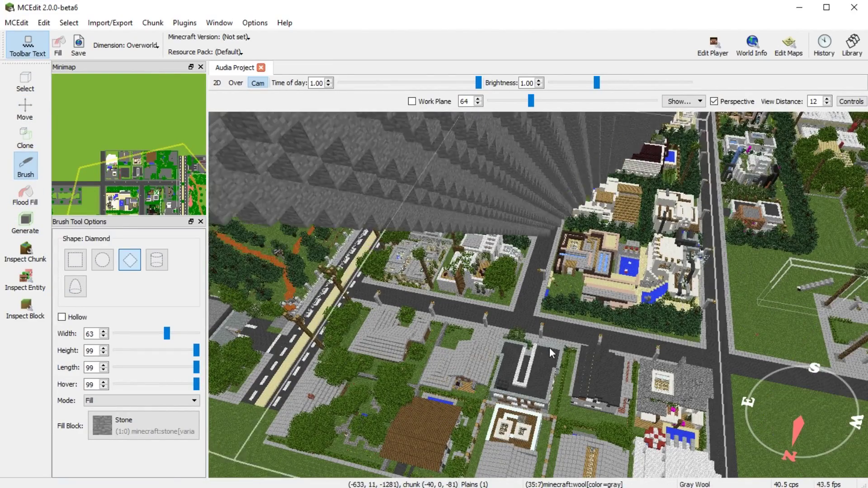
pyautogui.moveTo(567, 367)
pyautogui.mouseDown(button='right')
pyautogui.moveTo(540, 332)
pyautogui.moveTo(546, 300)
pyautogui.mouseUp(button='right')
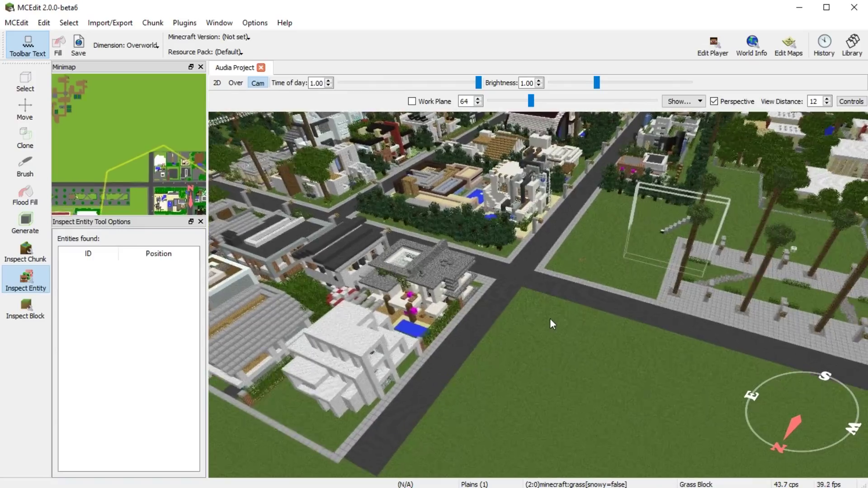
# Explore the city's forest park and its boundary wall at close range with the Inspect Entity tool active
pyautogui.moveTo(549, 318)
pyautogui.mouseDown(button='right')
pyautogui.moveTo(541, 266)
pyautogui.moveTo(523, 240)
pyautogui.moveTo(503, 224)
pyautogui.moveTo(427, 213)
pyautogui.moveTo(418, 221)
pyautogui.moveTo(362, 157)
pyautogui.moveTo(348, 200)
pyautogui.moveTo(693, 154)
pyautogui.mouseUp(button='right')
pyautogui.press('w')
pyautogui.press('w')
pyautogui.press('w')
pyautogui.press('d')
pyautogui.press('w')
pyautogui.moveTo(692, 155); pyautogui.dragTo(818, 357, button='right')
pyautogui.press('d')
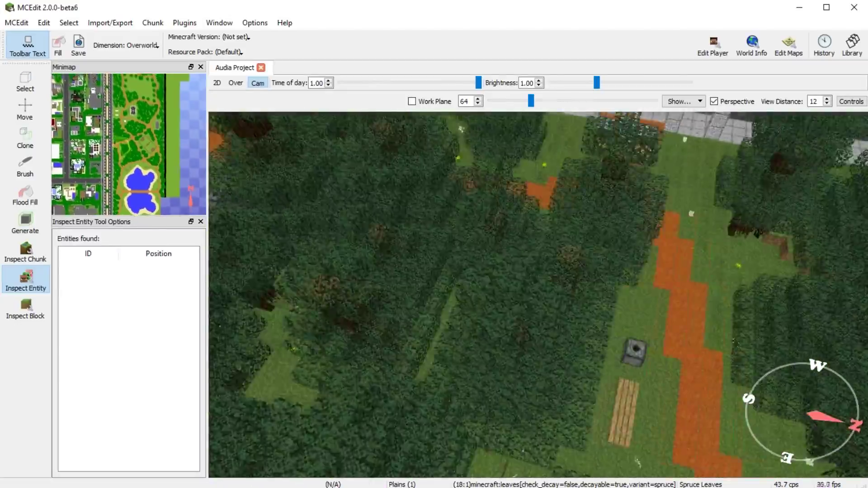
pyautogui.press('a')
pyautogui.press('w')
pyautogui.moveTo(602, 430); pyautogui.dragTo(729, 307, button='right')
pyautogui.press('d')
pyautogui.press('w')
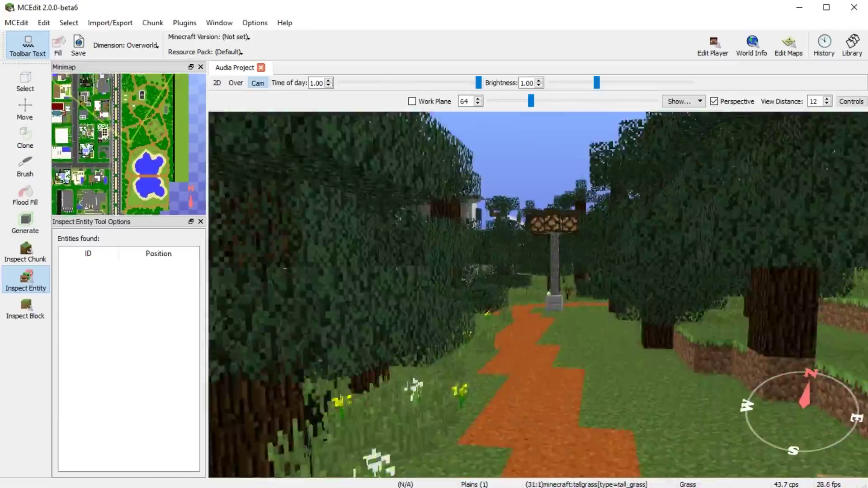
pyautogui.press('w')
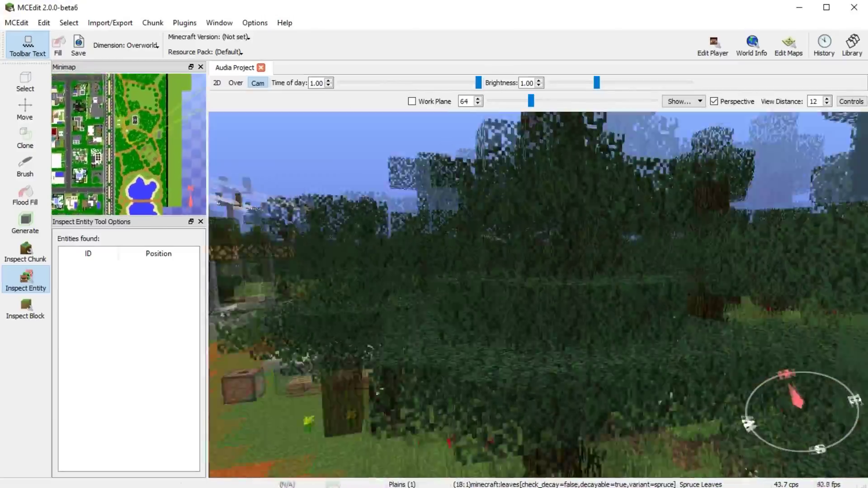
pyautogui.press('w')
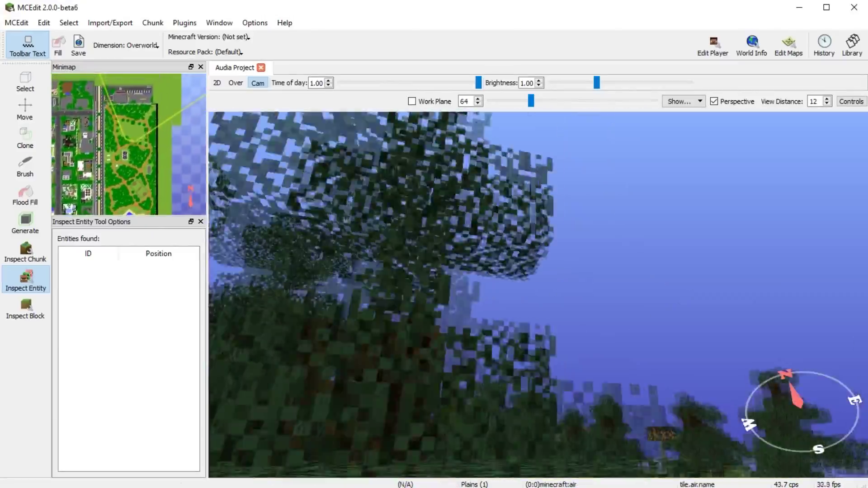
pyautogui.press('w')
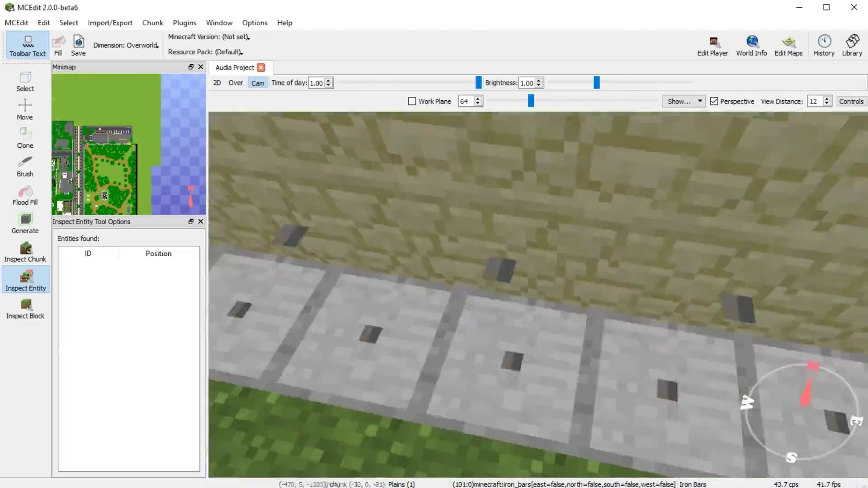
pyautogui.press('s')
pyautogui.press('s')
pyautogui.press('a')
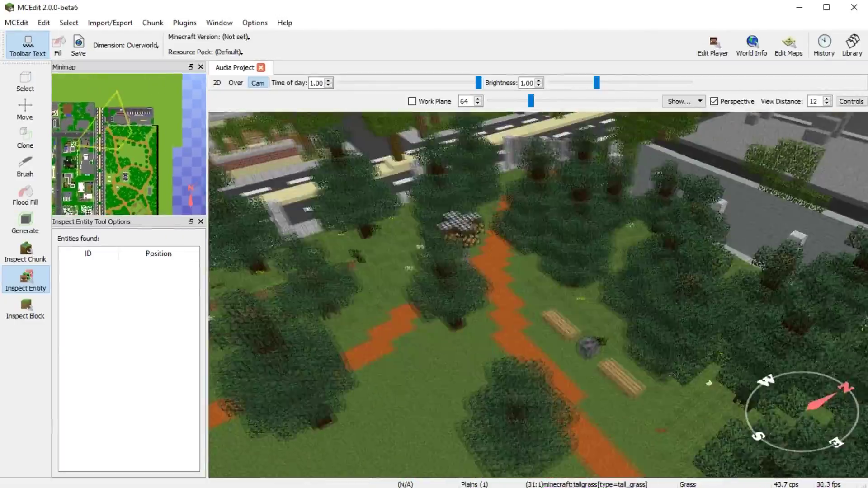
# Inspect a grass block in the open field with the Inspect Block tool and survey the surrounding area
pyautogui.press('w')
pyautogui.moveTo(538, 295); pyautogui.dragTo(434, 222, button='right')
pyautogui.press('w')
pyautogui.press('w')
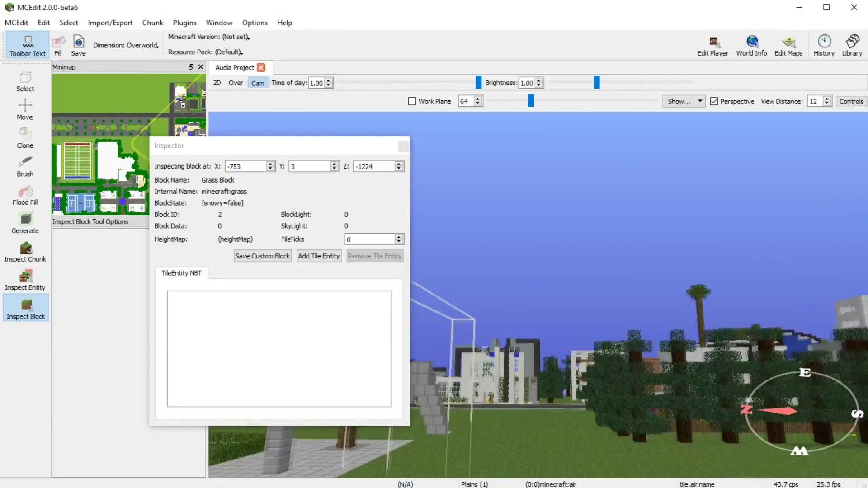
pyautogui.press('w')
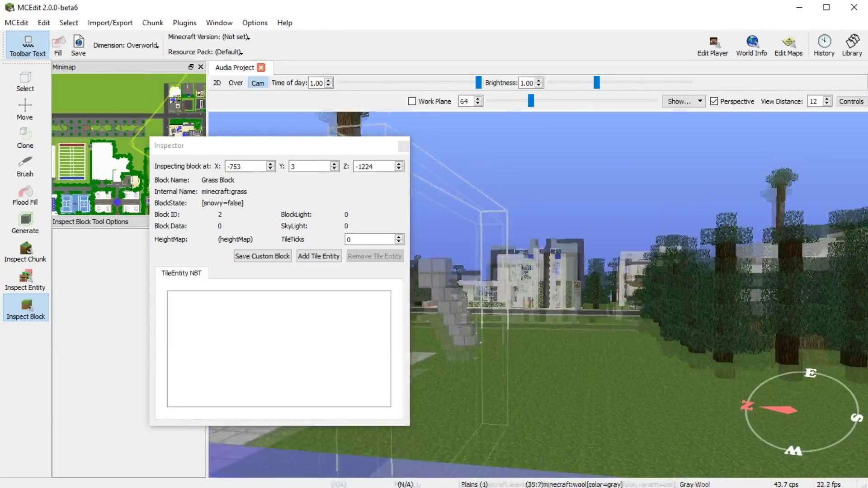
pyautogui.moveTo(538, 295); pyautogui.dragTo(516, 303, button='right')
pyautogui.press('w')
pyautogui.press('w')
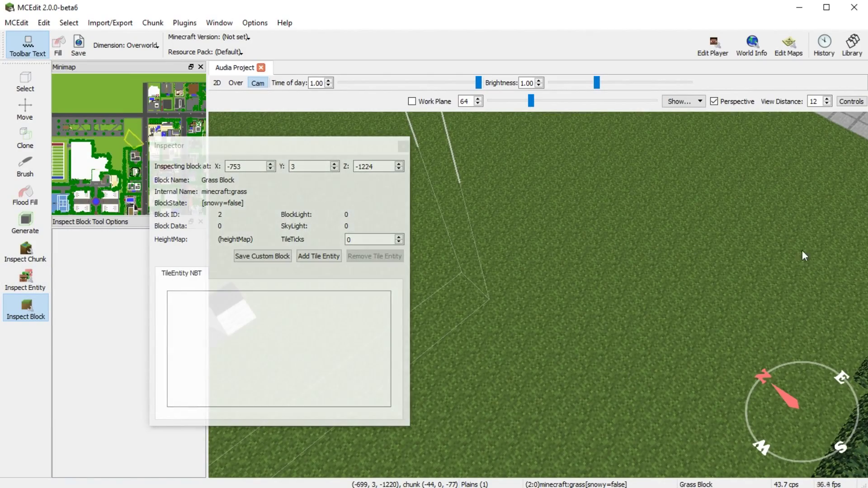
# Inspect another grass block up close, reposition the Inspector window, and close it
pyautogui.press('w')
pyautogui.click(580, 247)
pyautogui.press('w')
pyautogui.press('w')
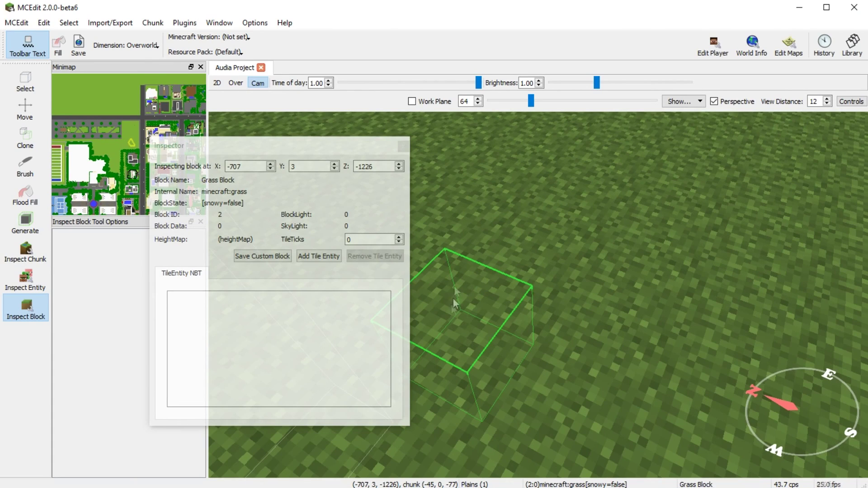
pyautogui.moveTo(253, 144); pyautogui.dragTo(375, 150)
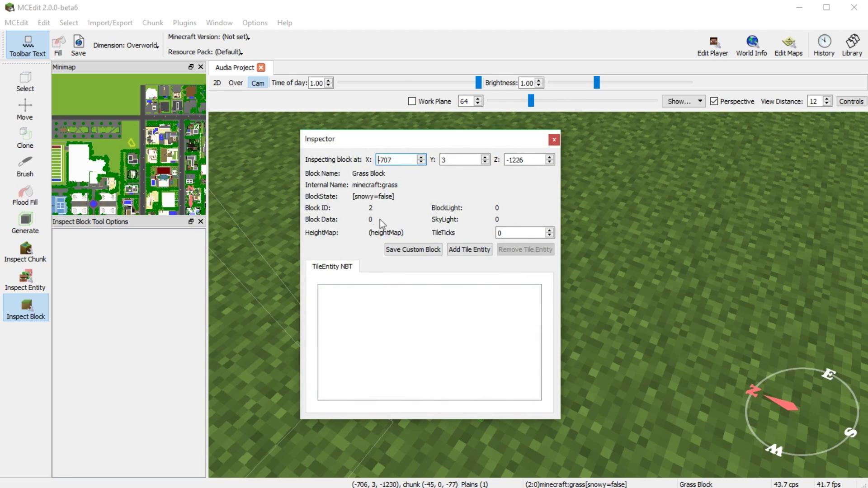
pyautogui.click(554, 140)
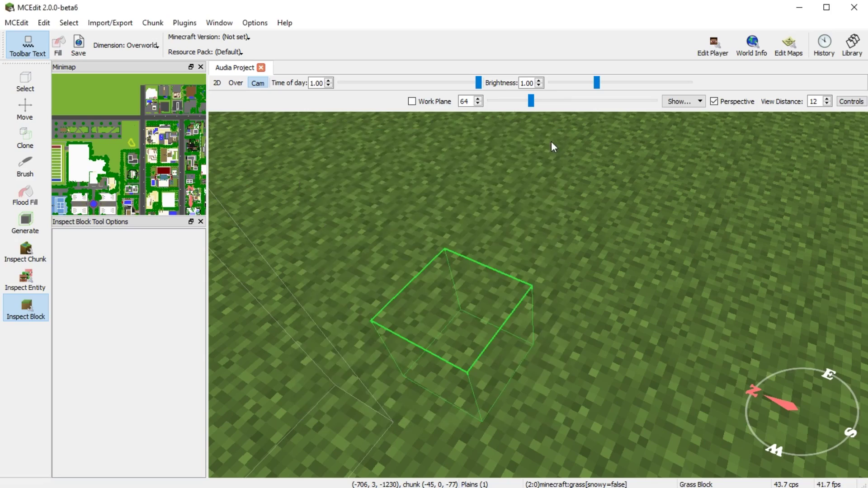
# Inspect a spruce leaves block beside the white house and a white wool block of the house
pyautogui.scroll(-5, 558, 293)
pyautogui.moveTo(559, 294); pyautogui.dragTo(720, 291, button='right')
pyautogui.click(657, 360)
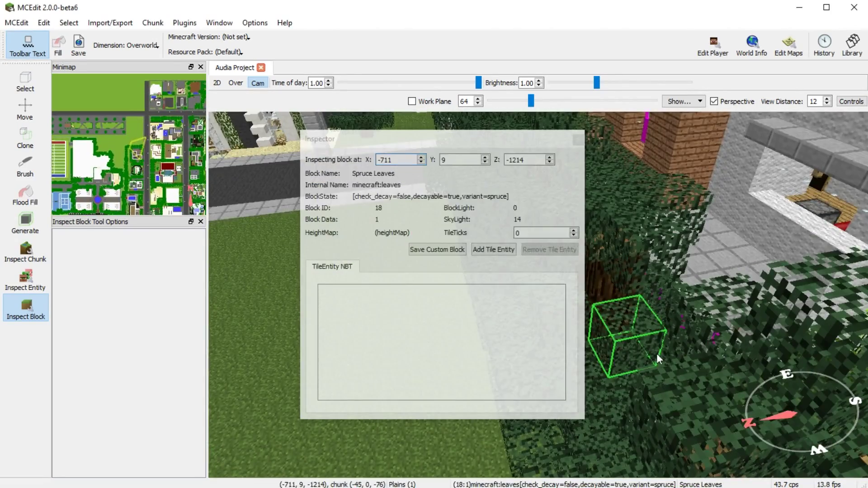
pyautogui.press('d')
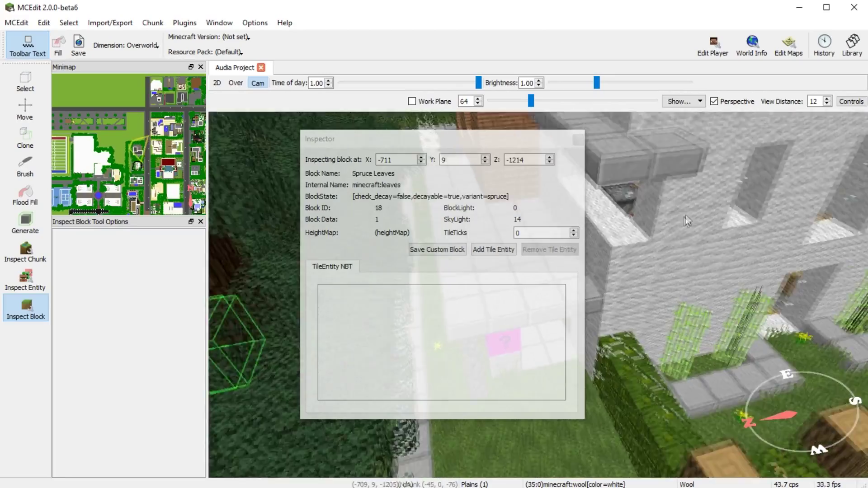
pyautogui.click(665, 234)
pyautogui.press('d')
pyautogui.moveTo(666, 250); pyautogui.dragTo(681, 290, button='right')
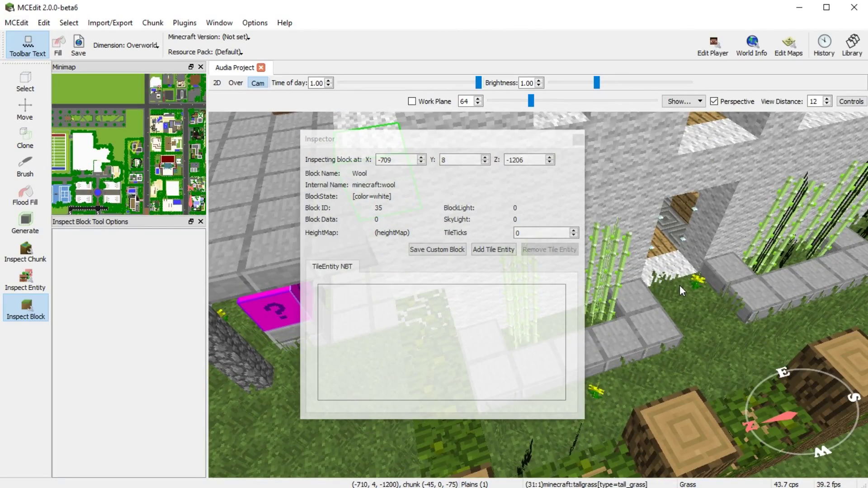
# Inspect an oak wood block in the garden hedge in front of the house and close the Inspector
pyautogui.press('d')
pyautogui.press('d')
pyautogui.moveTo(679, 284); pyautogui.dragTo(603, 284, button='right')
pyautogui.press('a')
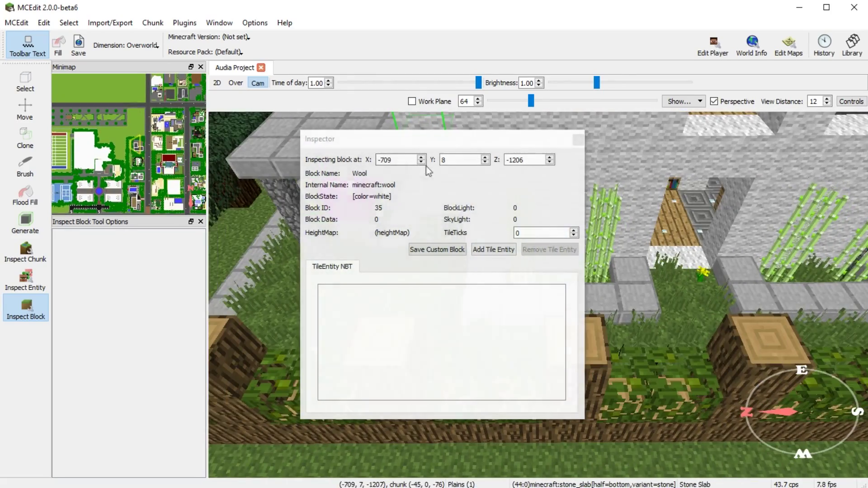
pyautogui.press('s')
pyautogui.press('a')
pyautogui.click(640, 359)
pyautogui.press('s')
pyautogui.press('s')
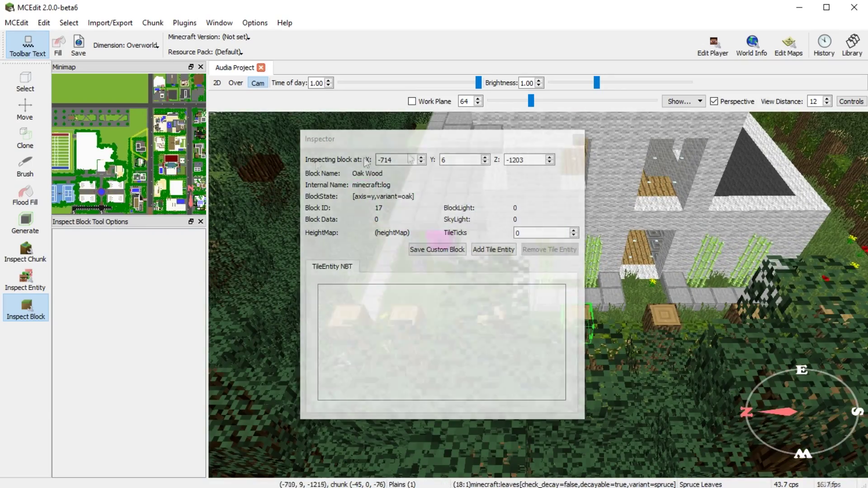
pyautogui.click(578, 140)
pyautogui.press('s')
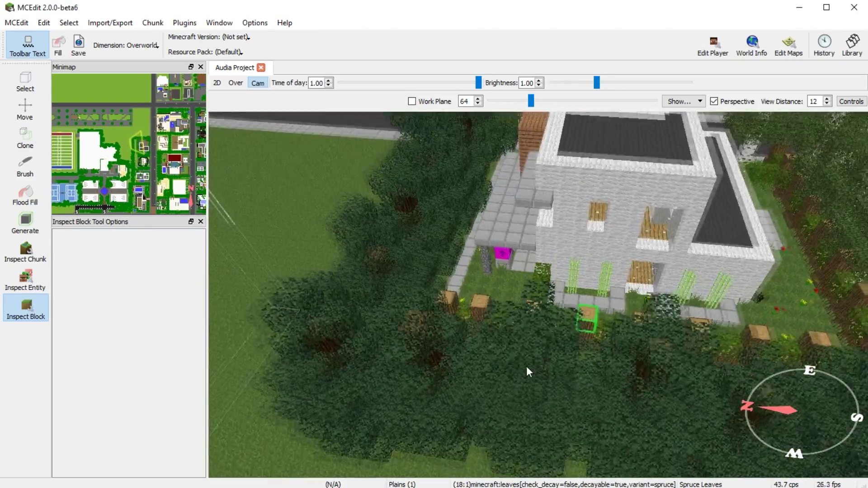
# Preview the city at night with the time of day at 0.00, and restore it to 1.00
pyautogui.press('w')
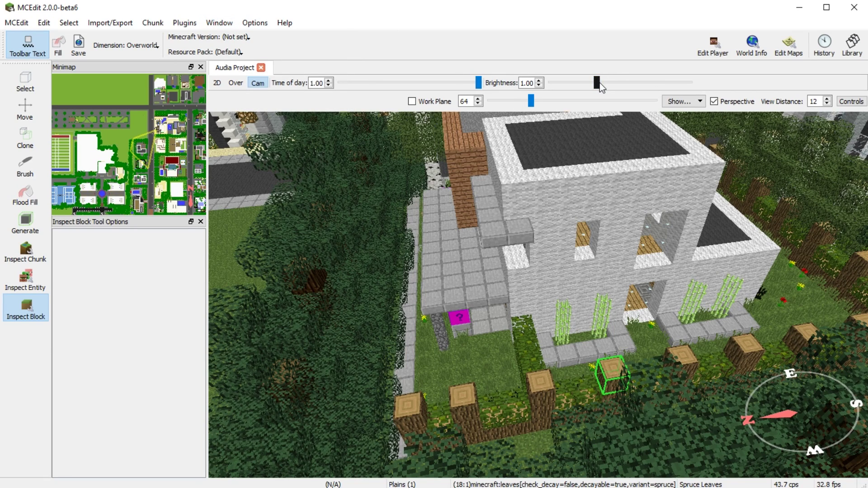
pyautogui.moveTo(478, 82); pyautogui.dragTo(286, 87)
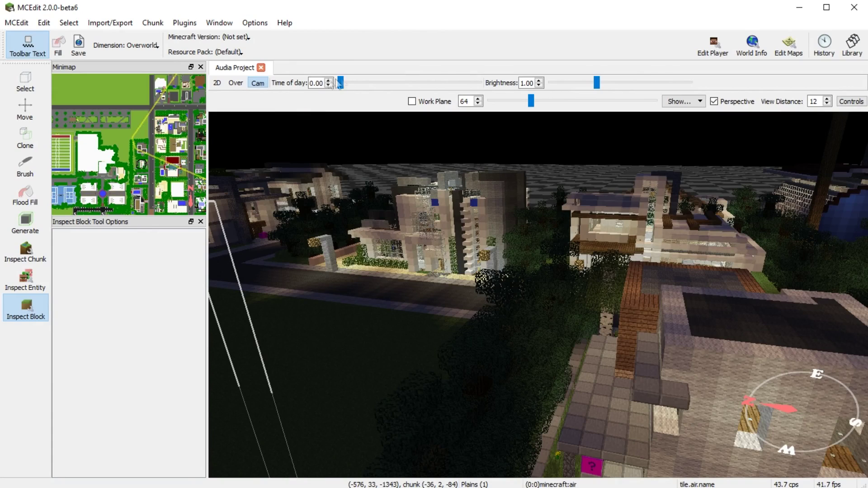
pyautogui.moveTo(342, 83); pyautogui.dragTo(493, 88)
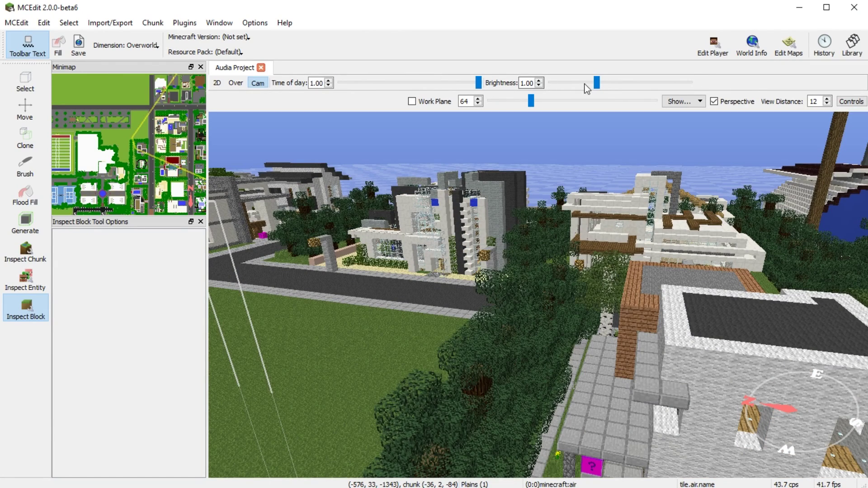
# Try the view brightness at 3.00 and lower it to 0.00
pyautogui.moveTo(597, 82); pyautogui.dragTo(634, 82)
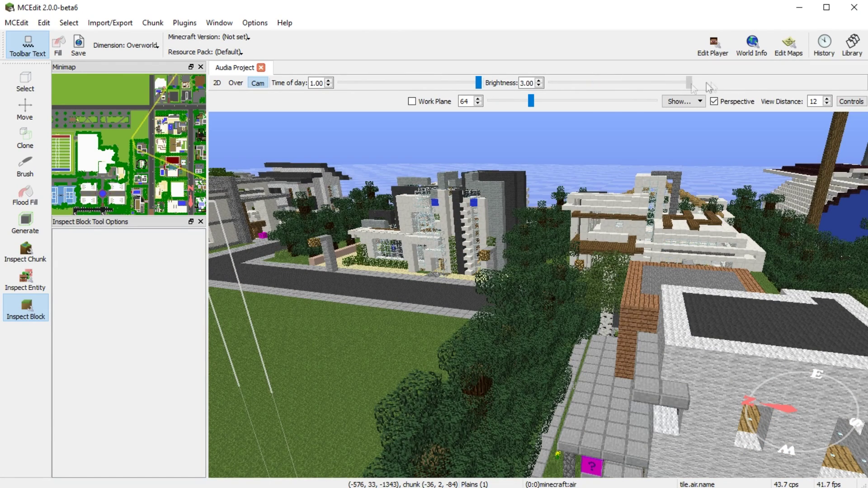
pyautogui.moveTo(707, 86); pyautogui.dragTo(548, 91)
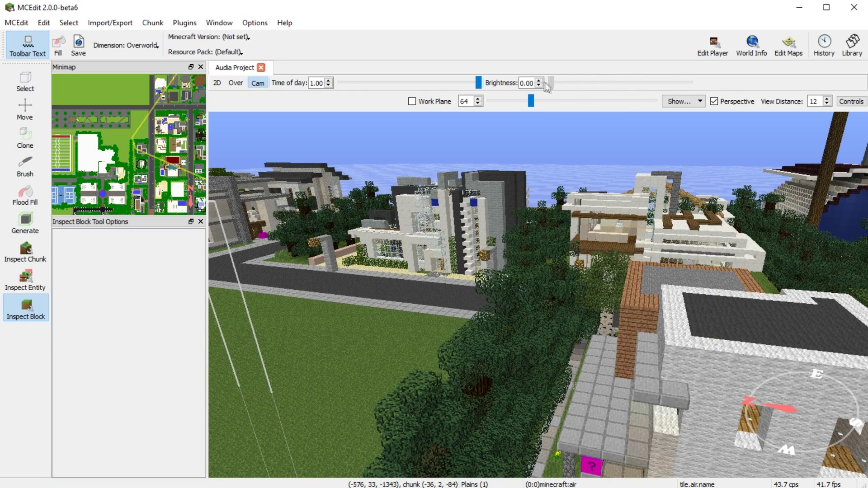
# Sweep the view brightness across its range over the white house and set it to 3.00
pyautogui.moveTo(585, 87); pyautogui.dragTo(475, 92)
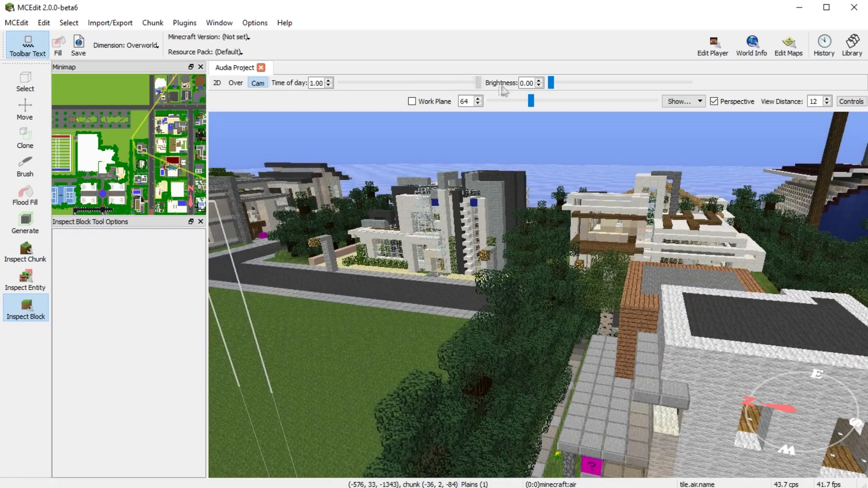
pyautogui.moveTo(555, 86); pyautogui.dragTo(678, 88)
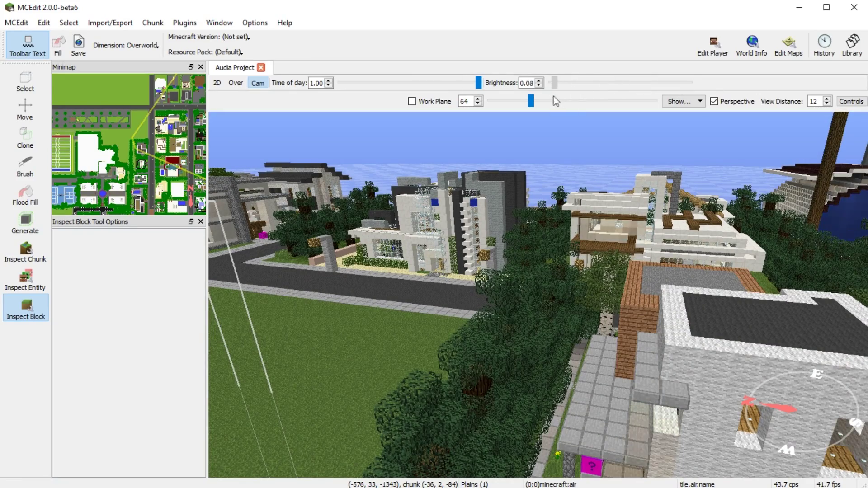
pyautogui.moveTo(657, 330); pyautogui.dragTo(754, 435, button='right')
pyautogui.press('s')
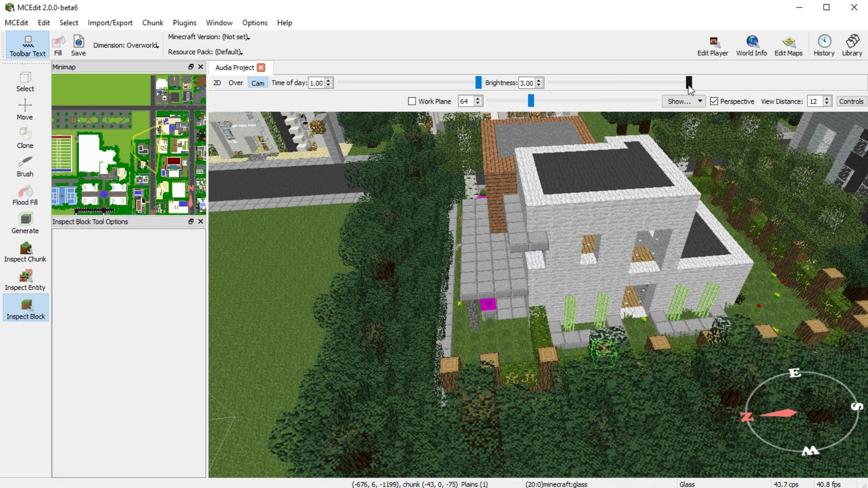
pyautogui.moveTo(677, 90); pyautogui.dragTo(547, 85)
pyautogui.moveTo(496, 88); pyautogui.dragTo(759, 105)
# Show the work plane and lower it to level 5 over the grass field
pyautogui.moveTo(623, 219); pyautogui.dragTo(611, 131, button='right')
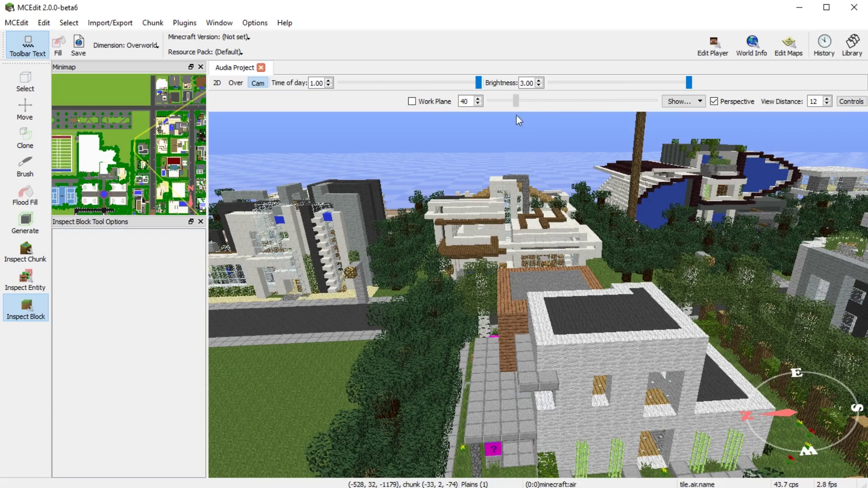
pyautogui.moveTo(506, 194); pyautogui.dragTo(237, 340, button='right')
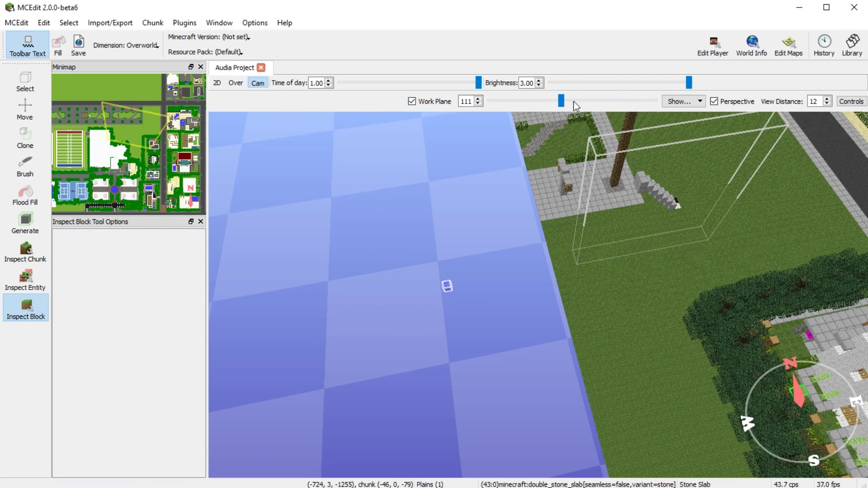
pyautogui.moveTo(568, 101); pyautogui.dragTo(496, 104)
pyautogui.moveTo(549, 216); pyautogui.dragTo(667, 76, button='right')
pyautogui.press('w')
pyautogui.moveTo(493, 103); pyautogui.dragTo(493, 102)
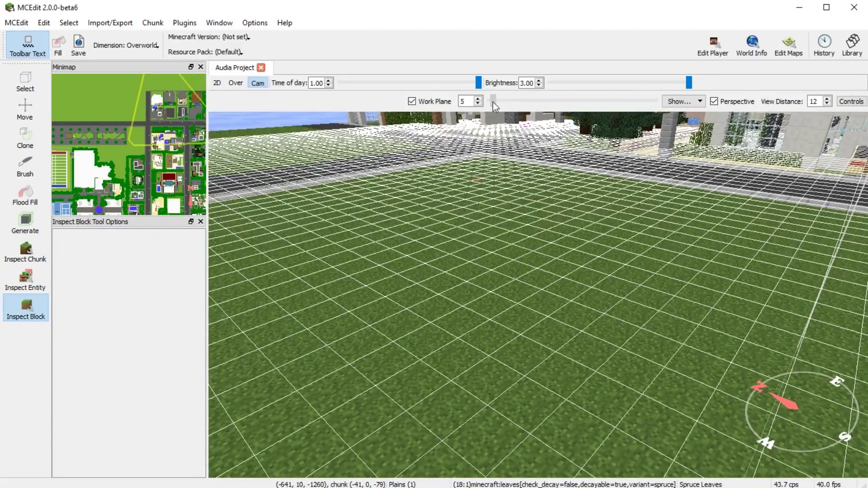
# Lower the work plane further to level 2
pyautogui.press('w')
pyautogui.moveTo(628, 289); pyautogui.dragTo(560, 159, button='right')
pyautogui.moveTo(492, 102); pyautogui.dragTo(492, 101)
pyautogui.press('w')
pyautogui.scroll(-3, 493, 106)
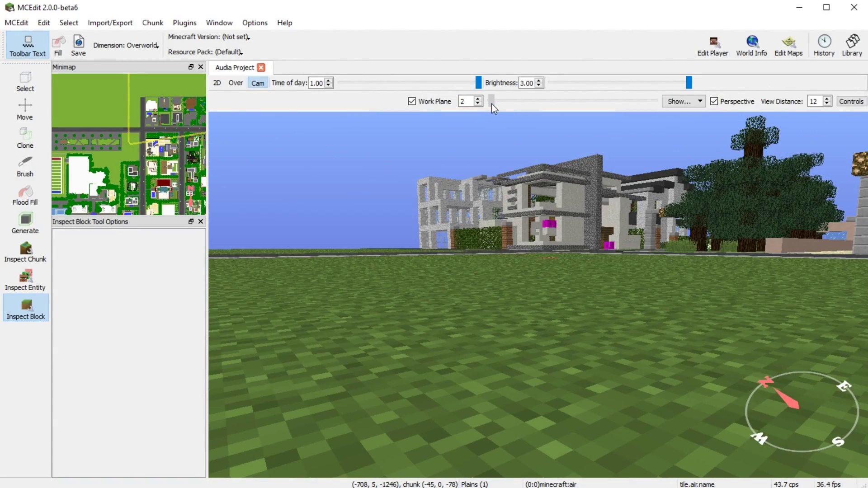
# Raise the work plane to level 42 and hide it
pyautogui.scroll(2, 493, 104)
pyautogui.moveTo(534, 196); pyautogui.dragTo(556, 242, button='right')
pyautogui.press('s')
pyautogui.moveTo(492, 101); pyautogui.dragTo(516, 100)
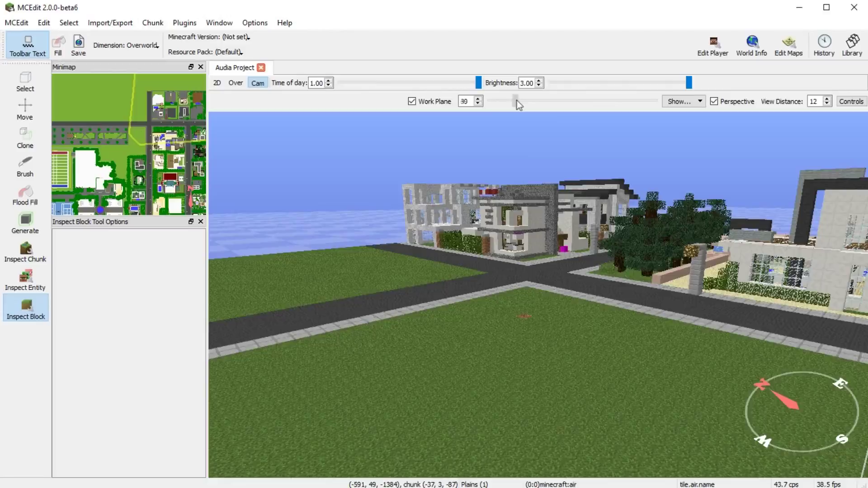
pyautogui.moveTo(552, 204); pyautogui.dragTo(581, 144, button='right')
pyautogui.press('w')
pyautogui.press('s')
pyautogui.click(413, 102)
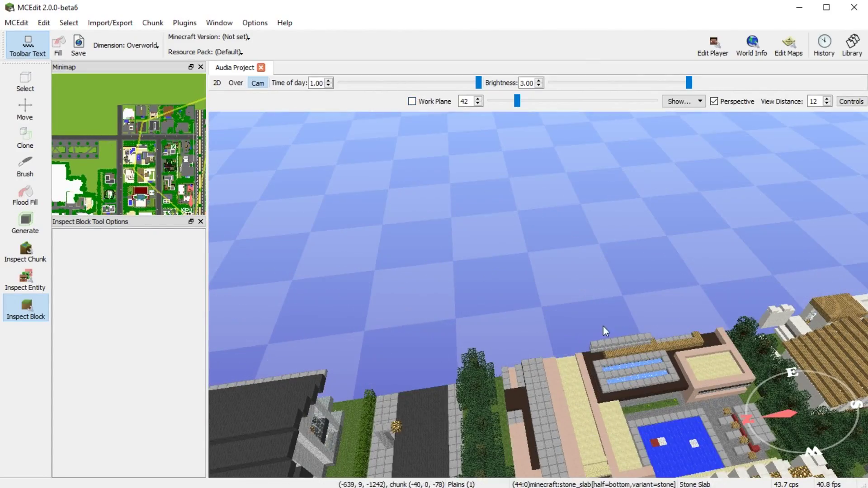
# Box-select the cobblestone corner house with its pool, spanning X -681 to -658, Y 3 to 13 and Z -1300 to -1274
pyautogui.moveTo(714, 270); pyautogui.dragTo(437, 156, button='right')
pyautogui.press('w')
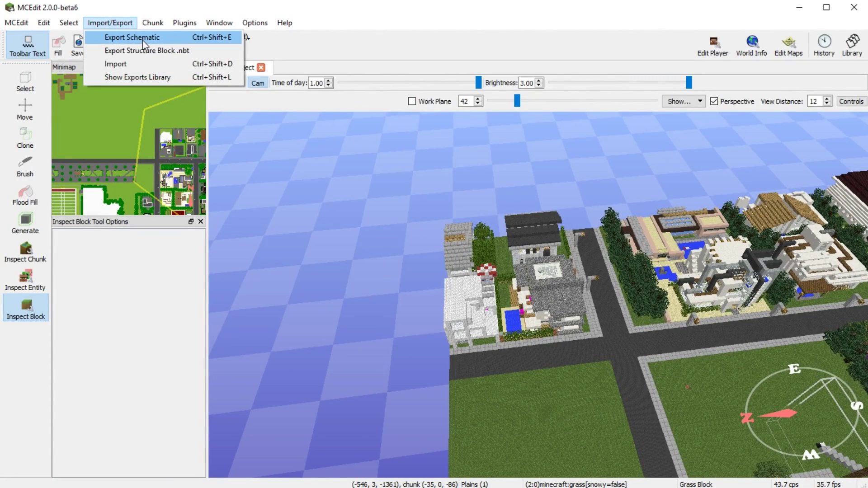
pyautogui.click(25, 86)
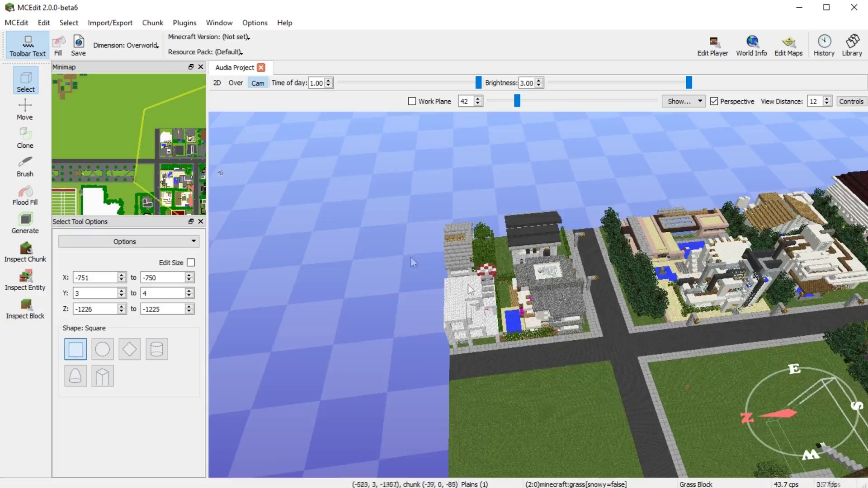
pyautogui.press('w')
pyautogui.moveTo(574, 318); pyautogui.dragTo(302, 380, button='right')
pyautogui.press('w')
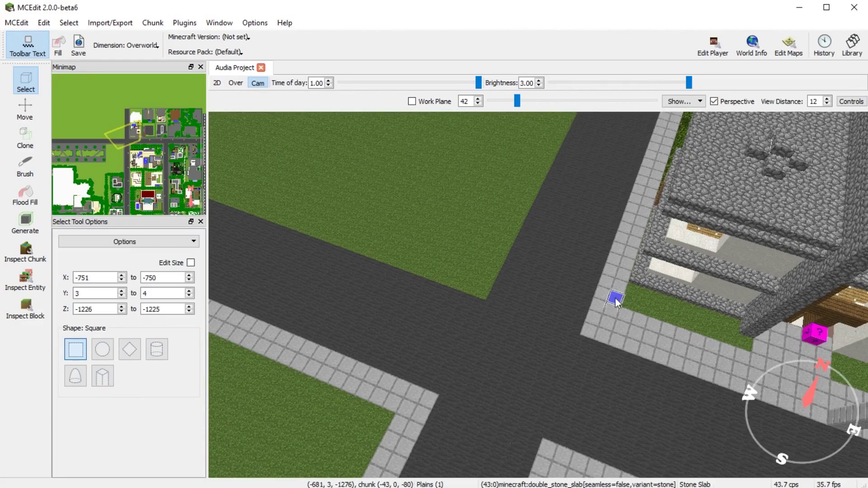
pyautogui.press('d')
pyautogui.moveTo(737, 246); pyautogui.dragTo(570, 185)
pyautogui.moveTo(621, 156); pyautogui.dragTo(570, 186, button='right')
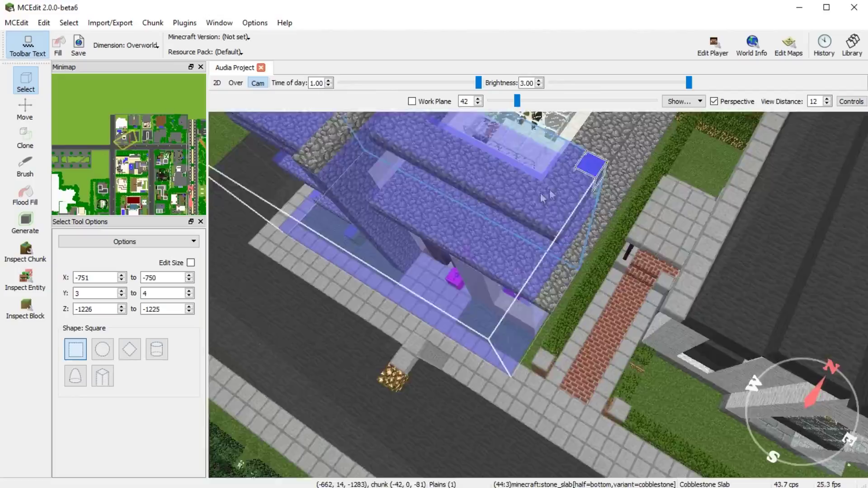
pyautogui.moveTo(570, 186); pyautogui.dragTo(389, 243)
pyautogui.moveTo(571, 185); pyautogui.dragTo(389, 243, button='right')
pyautogui.moveTo(389, 243); pyautogui.dragTo(336, 241)
pyautogui.moveTo(389, 244); pyautogui.dragTo(244, 221, button='right')
pyautogui.moveTo(244, 222); pyautogui.dragTo(328, 239)
pyautogui.moveTo(244, 221); pyautogui.dragTo(329, 239, button='right')
pyautogui.moveTo(329, 238); pyautogui.dragTo(362, 258)
pyautogui.moveTo(329, 239); pyautogui.dragTo(362, 258, button='right')
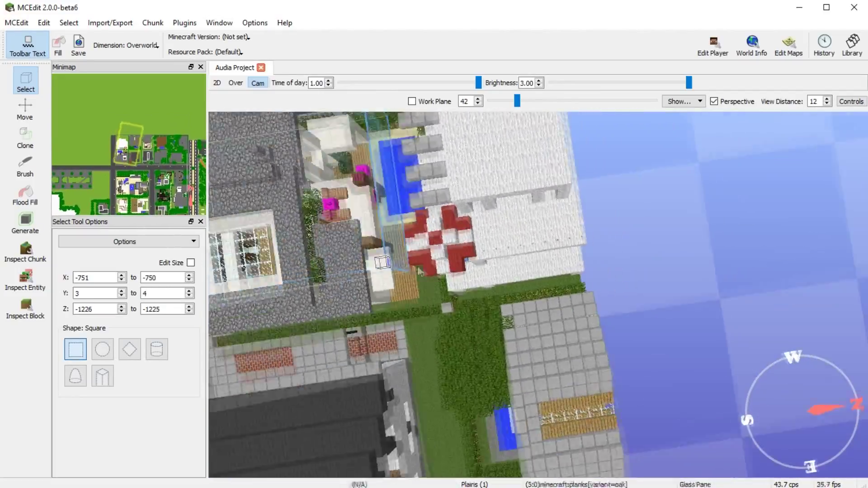
pyautogui.moveTo(361, 257); pyautogui.dragTo(437, 316)
pyautogui.moveTo(362, 258); pyautogui.dragTo(437, 316, button='right')
pyautogui.moveTo(437, 316)
pyautogui.mouseDown()
pyautogui.moveTo(428, 325)
pyautogui.moveTo(444, 326)
pyautogui.mouseUp()
pyautogui.press('s')
pyautogui.moveTo(428, 325); pyautogui.dragTo(444, 326, button='right')
pyautogui.moveTo(444, 326); pyautogui.dragTo(457, 324)
pyautogui.moveTo(443, 326); pyautogui.dragTo(457, 323, button='right')
pyautogui.moveTo(457, 324); pyautogui.dragTo(462, 331)
pyautogui.moveTo(457, 324); pyautogui.dragTo(462, 330, button='right')
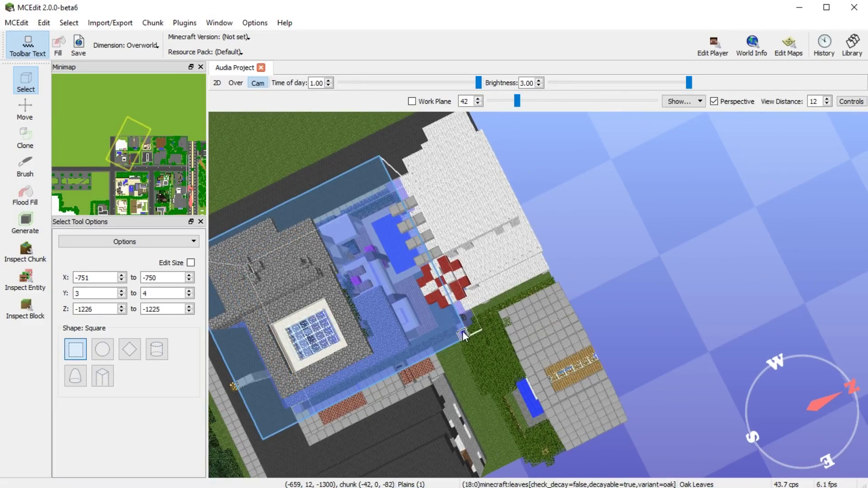
pyautogui.moveTo(462, 331); pyautogui.dragTo(462, 331)
# Open the schematic export for the selected cobblestone house and cancel it without saving a file
pyautogui.press('s')
pyautogui.press('a')
pyautogui.moveTo(502, 263); pyautogui.dragTo(468, 16, button='right')
pyautogui.press('w')
pyautogui.press('w')
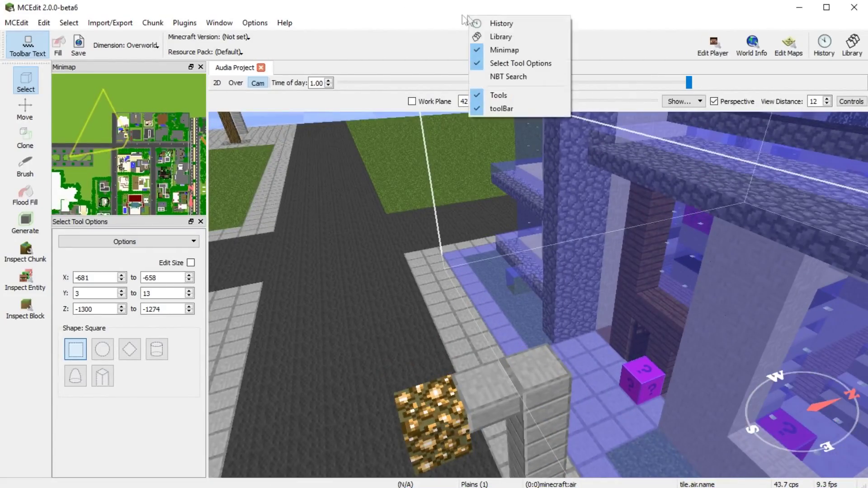
pyautogui.click(115, 27)
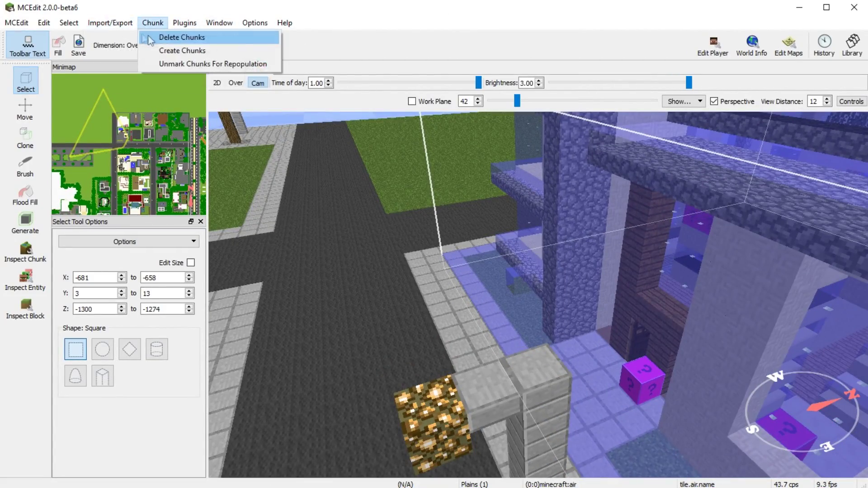
pyautogui.click(136, 38)
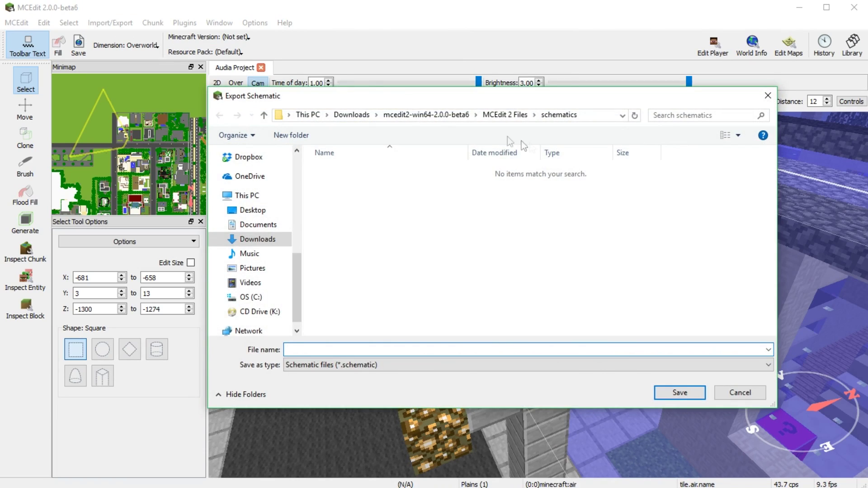
pyautogui.moveTo(530, 104); pyautogui.dragTo(540, 120)
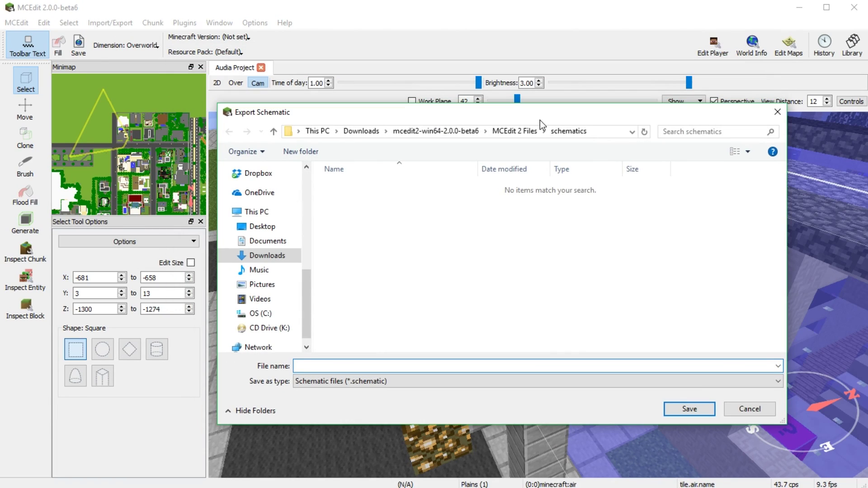
pyautogui.click(781, 112)
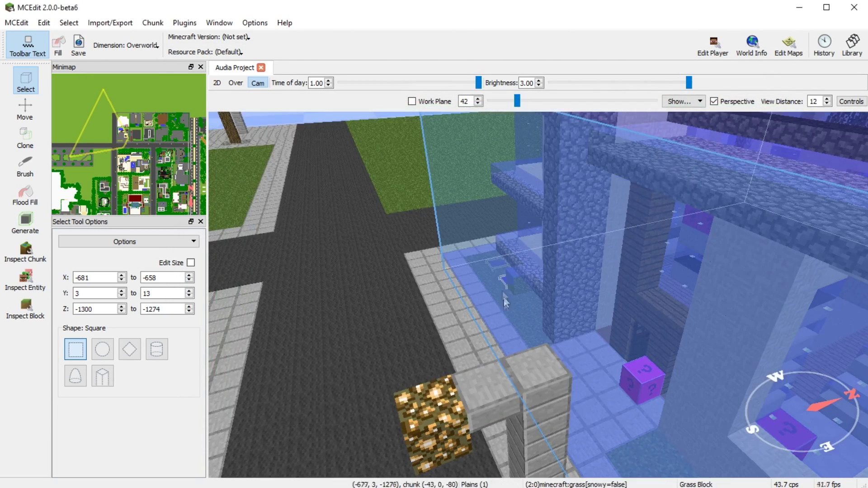
# Select a small box spanning X -722 to -717, Y 6 to 7 and Z -1200 to -1195
pyautogui.press('a')
pyautogui.press('s')
pyautogui.click(525, 141)
pyautogui.press('a')
pyautogui.moveTo(527, 144); pyautogui.dragTo(859, 235, button='right')
pyautogui.press('s')
pyautogui.press('a')
pyautogui.moveTo(610, 239); pyautogui.dragTo(860, 213, button='right')
pyautogui.press('w')
pyautogui.press('w')
pyautogui.moveTo(524, 158); pyautogui.dragTo(464, 4, button='right')
pyautogui.press('d')
pyautogui.moveTo(427, 233); pyautogui.dragTo(462, 257)
pyautogui.press('a')
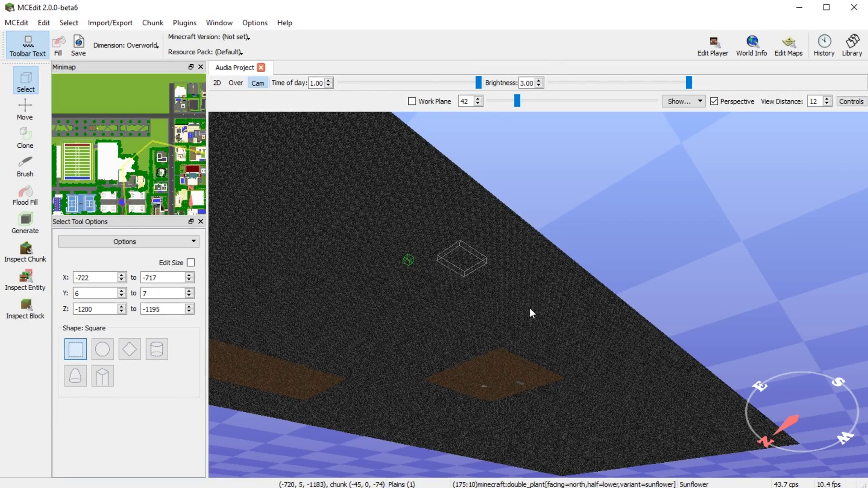
# Examine the city from the air, covering the palm-lined plaza, the road crossing and the corner houses
pyautogui.moveTo(566, 313); pyautogui.dragTo(642, 487, button='right')
pyautogui.press('w')
pyautogui.press('w')
pyautogui.press('s')
pyautogui.press('a')
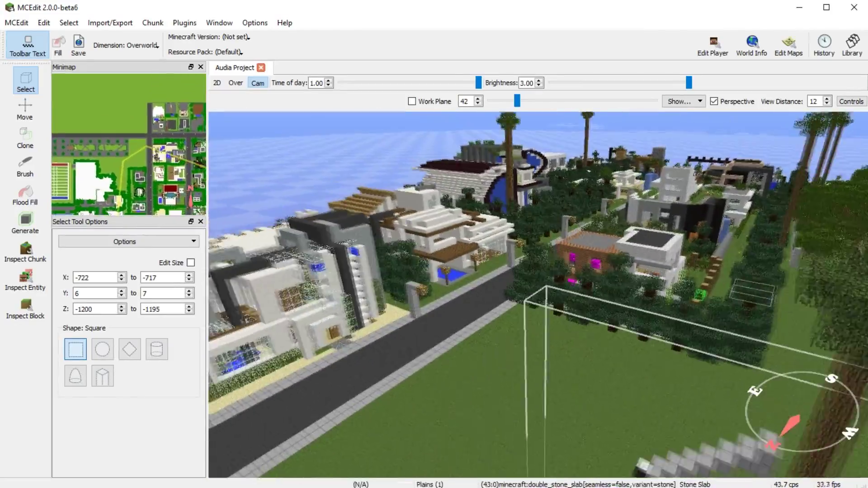
pyautogui.press('s')
pyautogui.moveTo(565, 299); pyautogui.dragTo(533, 297, button='right')
pyautogui.press('w')
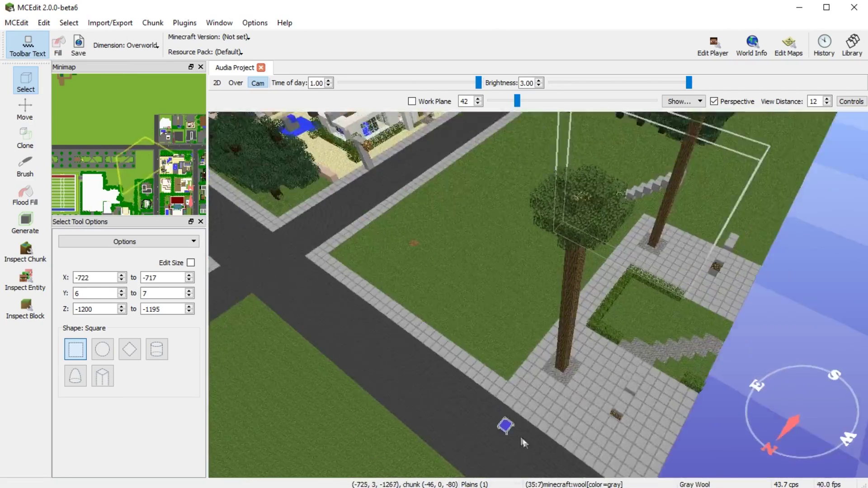
pyautogui.moveTo(522, 442); pyautogui.dragTo(519, 406, button='right')
pyautogui.press('a')
pyautogui.moveTo(523, 395); pyautogui.dragTo(409, 310, button='right')
pyautogui.press('w')
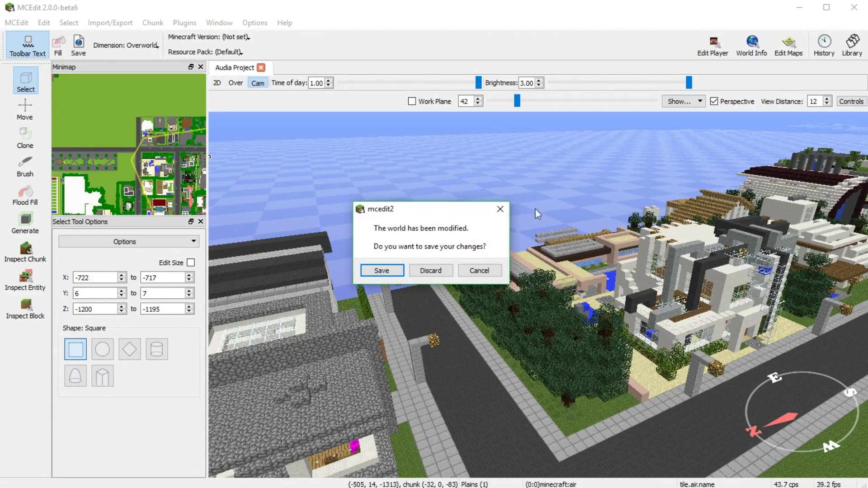
# Dismiss the save-changes prompt without saving or discarding the world's modifications
pyautogui.moveTo(455, 209); pyautogui.dragTo(485, 174)
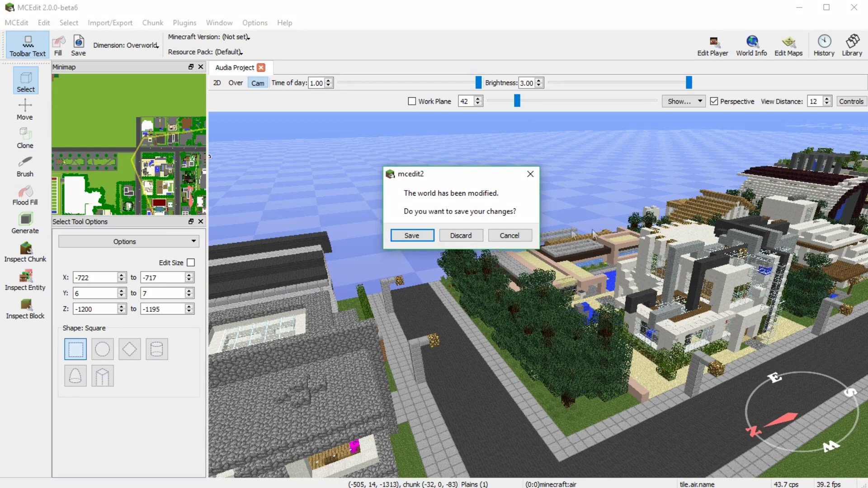
pyautogui.click(536, 173)
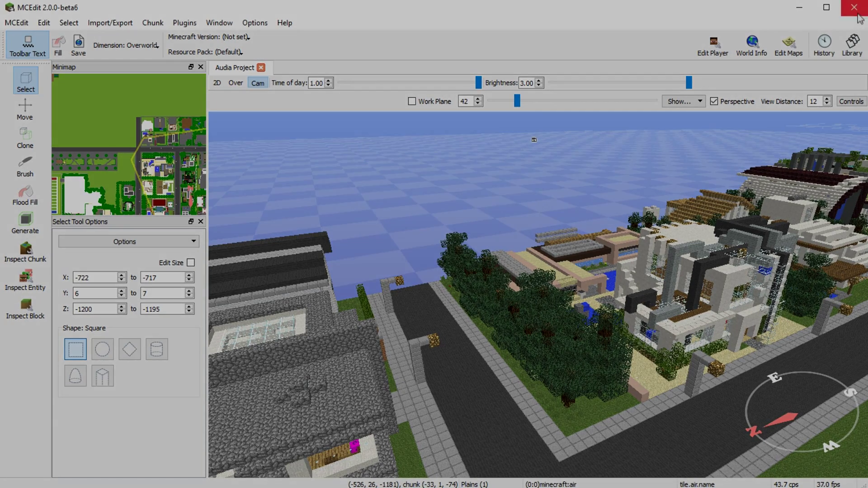